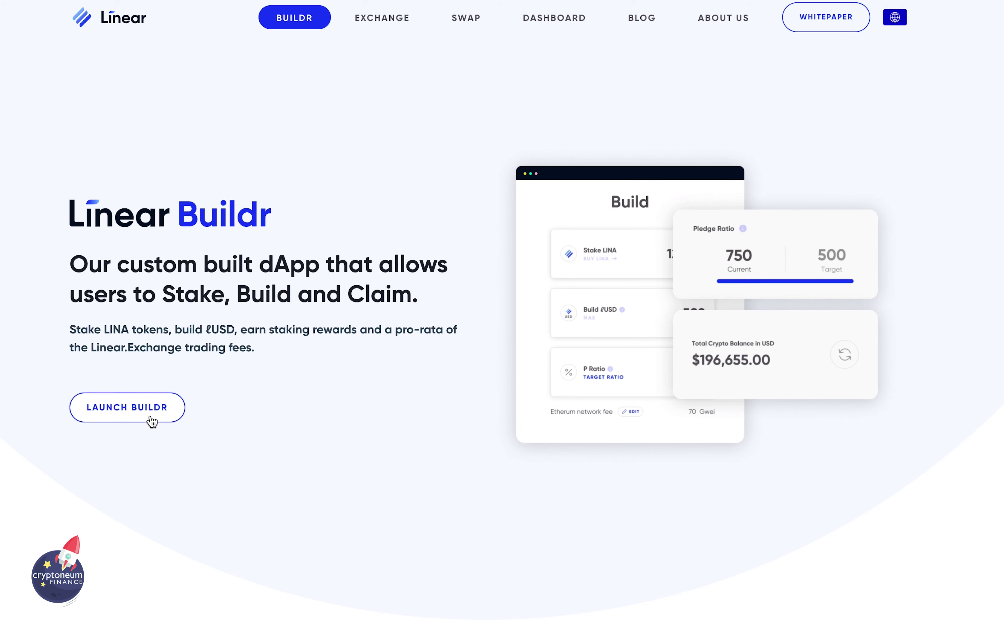
Launch the Linear Buildr dApp and examine the wallet's Pledge Ratio
{"action": "left_click", "coordinate": [151, 415]}
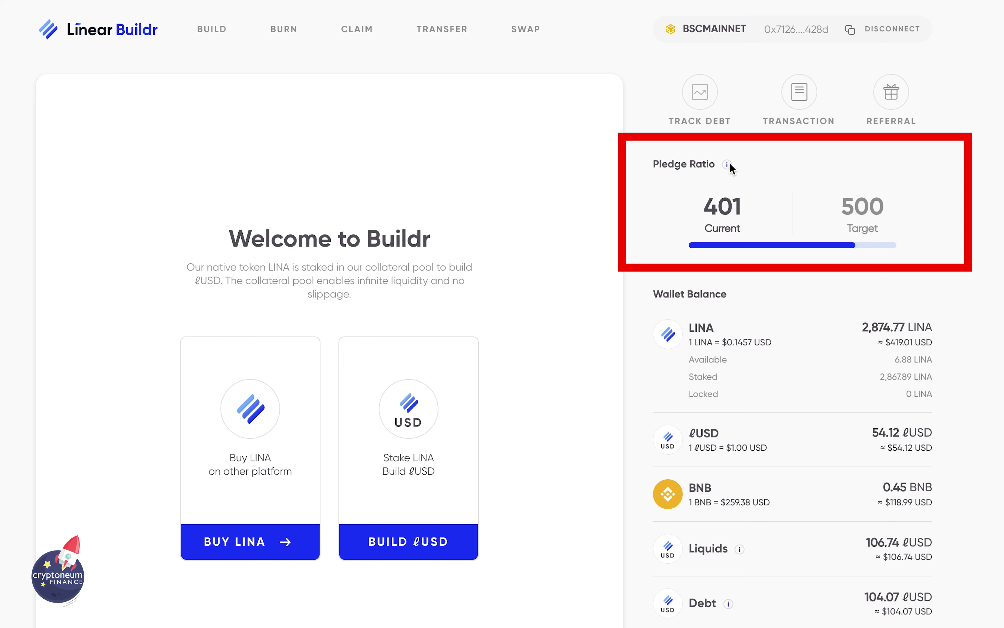
{"action": "mouse_move", "coordinate": [730, 167]}
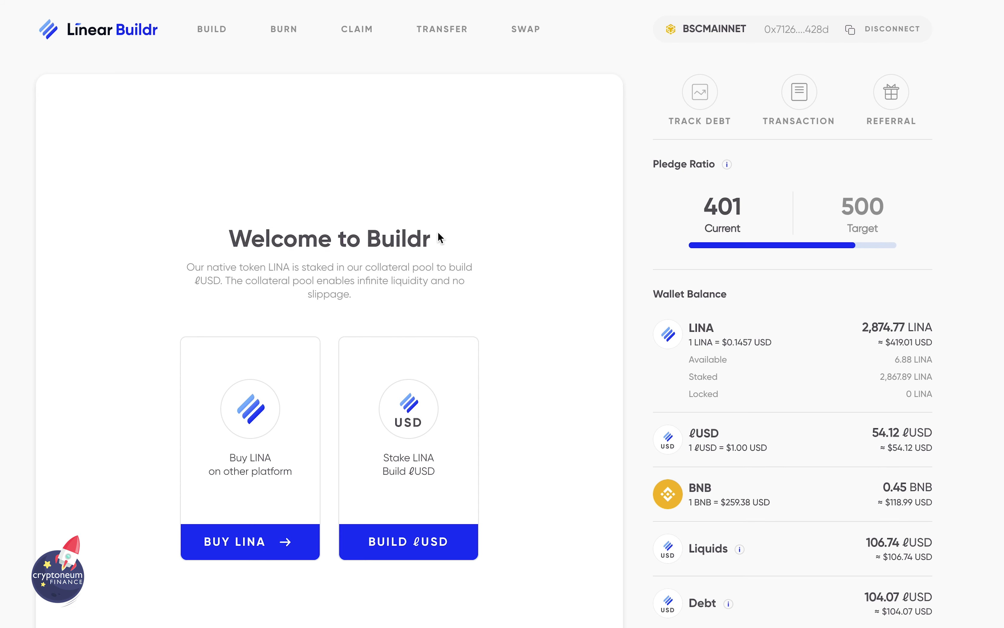
Open the Burn form and set the P Ratio to 500
{"action": "left_click", "coordinate": [289, 29]}
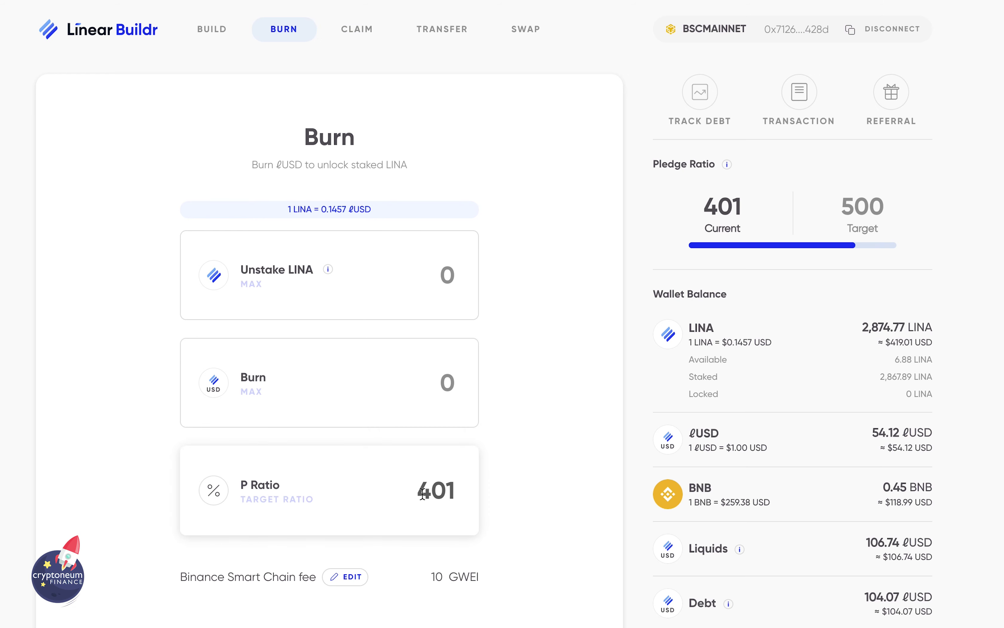
{"action": "left_click_drag", "start_coordinate": [419, 491], "coordinate": [453, 492]}
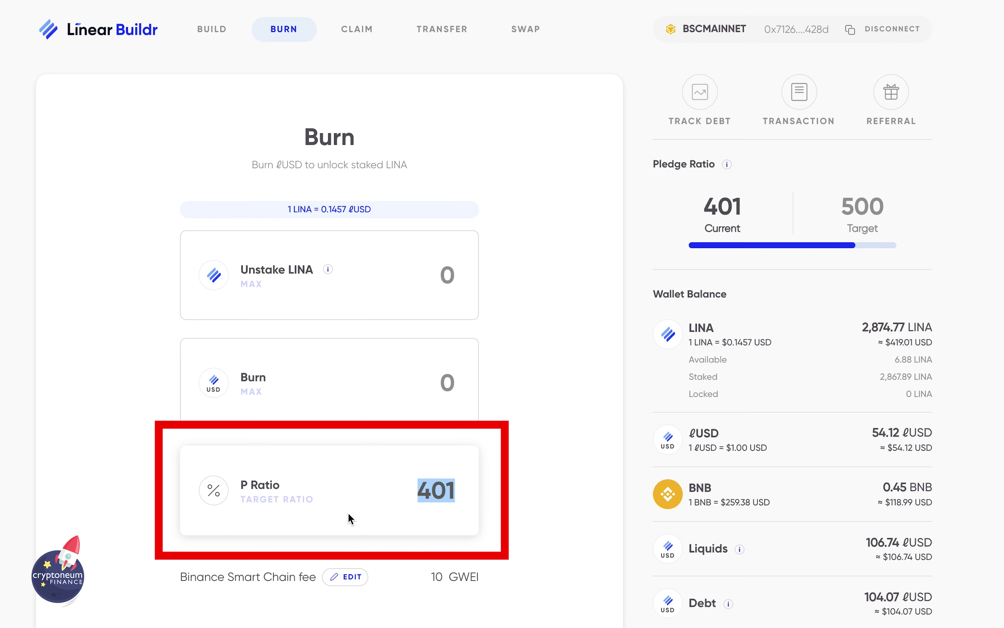
{"action": "type", "text": "500"}
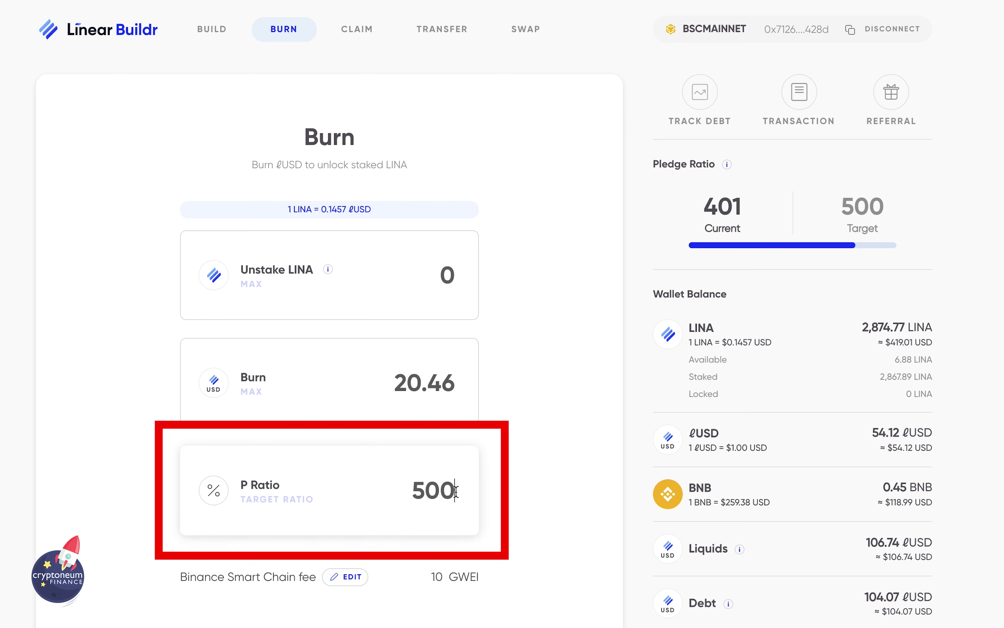
Change the burn's P Ratio to 550, submit the burn and reject its wallet transaction
{"action": "key", "text": "BackSpace"}
{"action": "key", "text": "BackSpace"}
{"action": "type", "text": "50"}
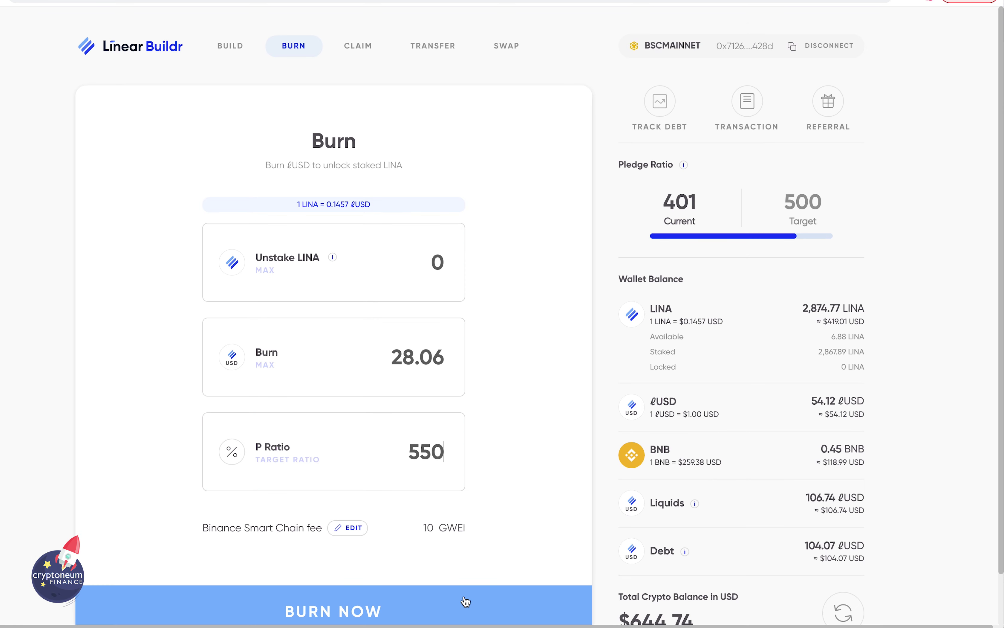
{"action": "left_click", "coordinate": [466, 601]}
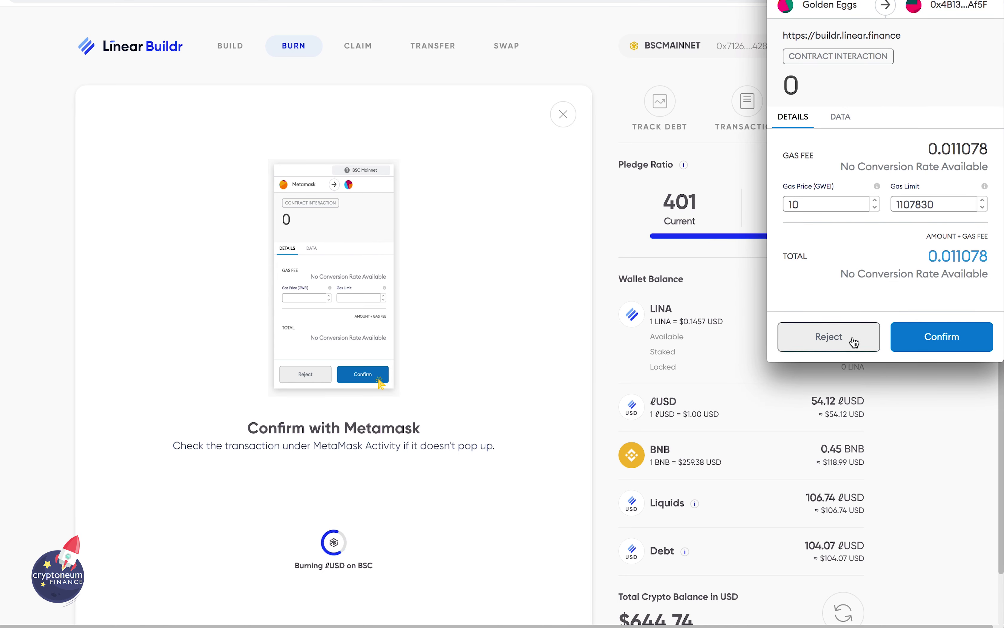
{"action": "left_click", "coordinate": [843, 337]}
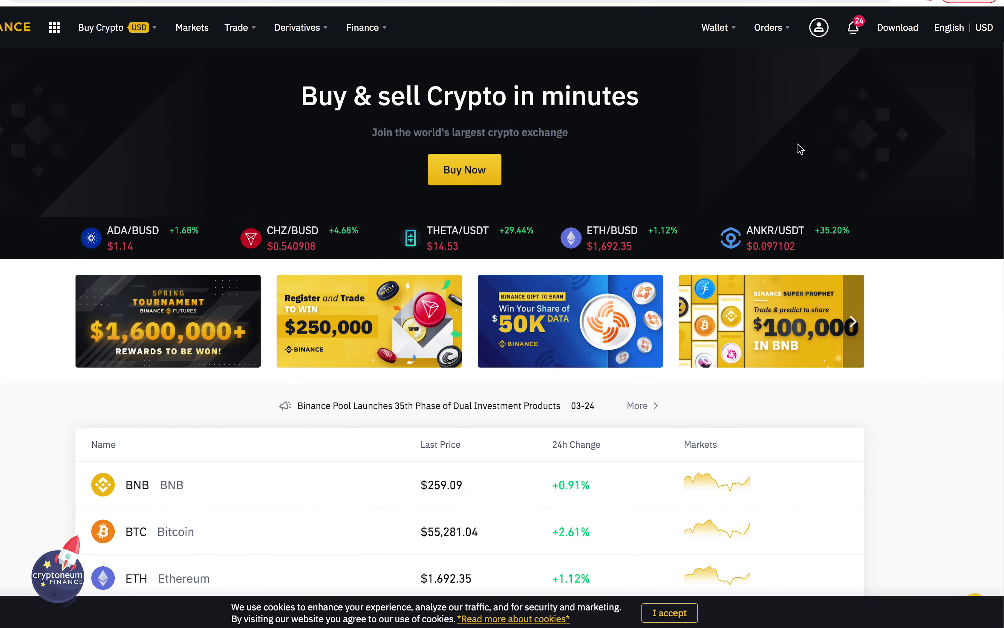
Switch to Binance and open the withdrawal form for LINA from the Fiat and Spot wallet
{"action": "mouse_move", "coordinate": [721, 40]}
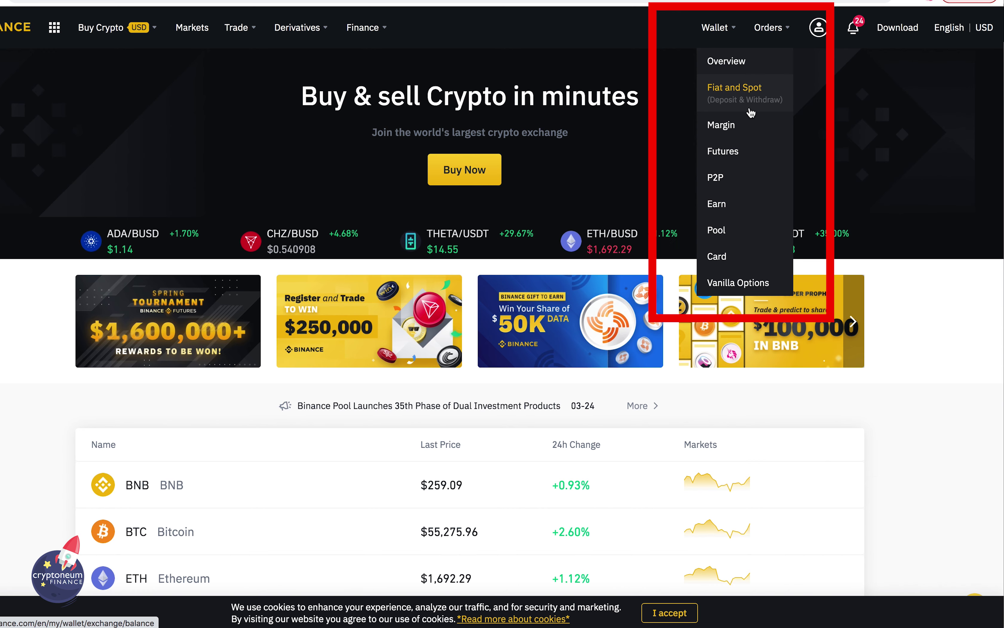
{"action": "left_click", "coordinate": [762, 107]}
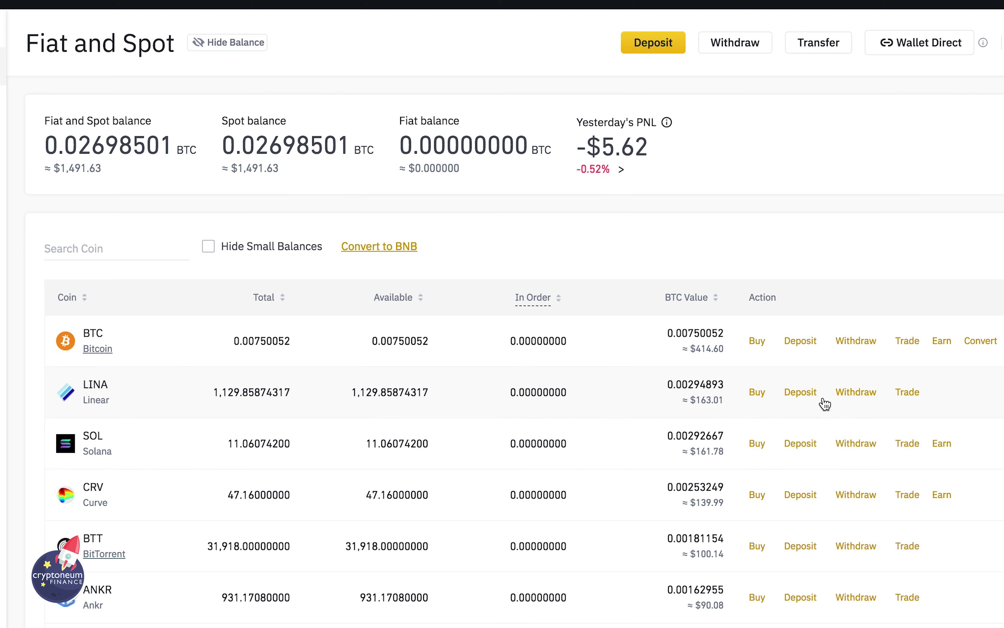
{"action": "left_click", "coordinate": [852, 400]}
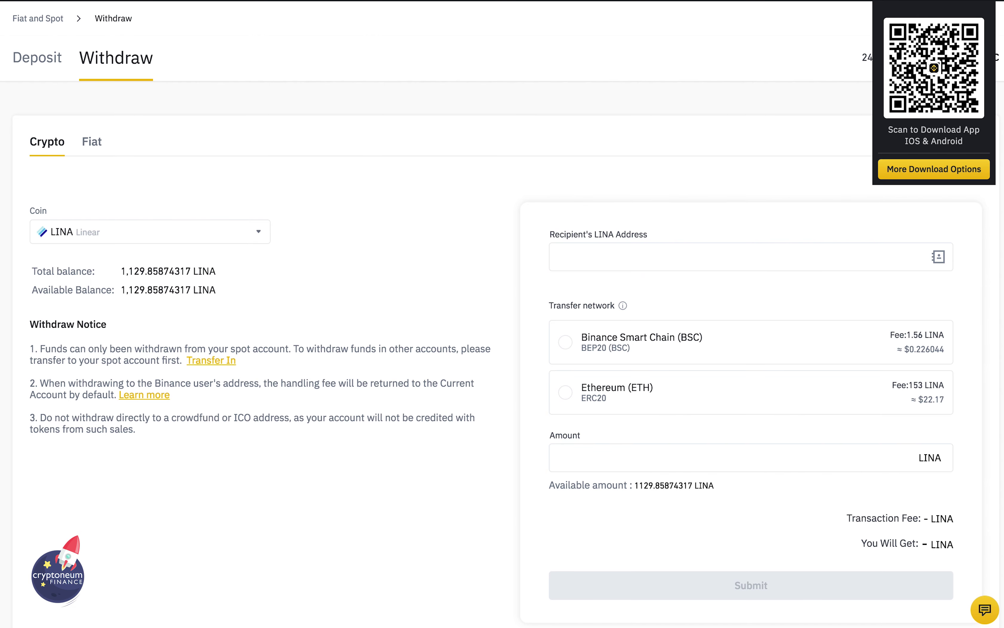
Copy the account address from MetaMask and paste it as the recipient's LINA address
{"action": "left_click", "coordinate": [915, 1]}
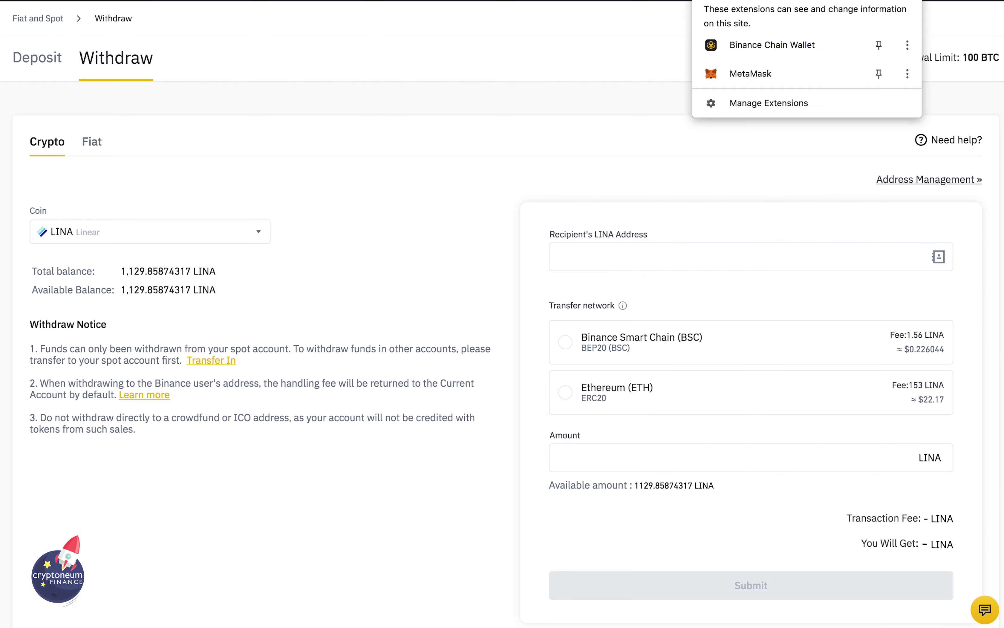
{"action": "left_click", "coordinate": [814, 71]}
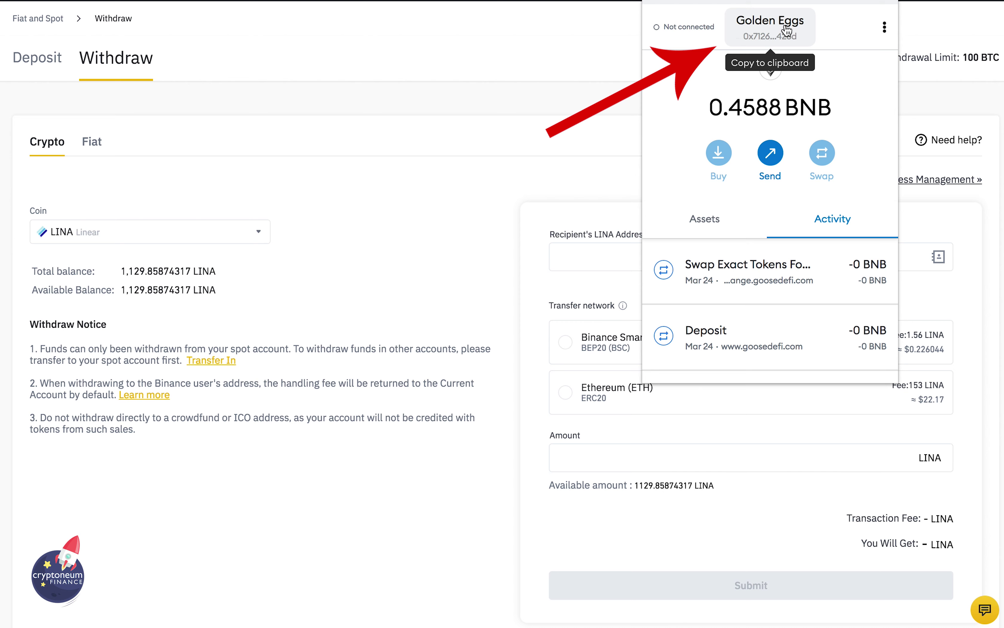
{"action": "left_click", "coordinate": [779, 34]}
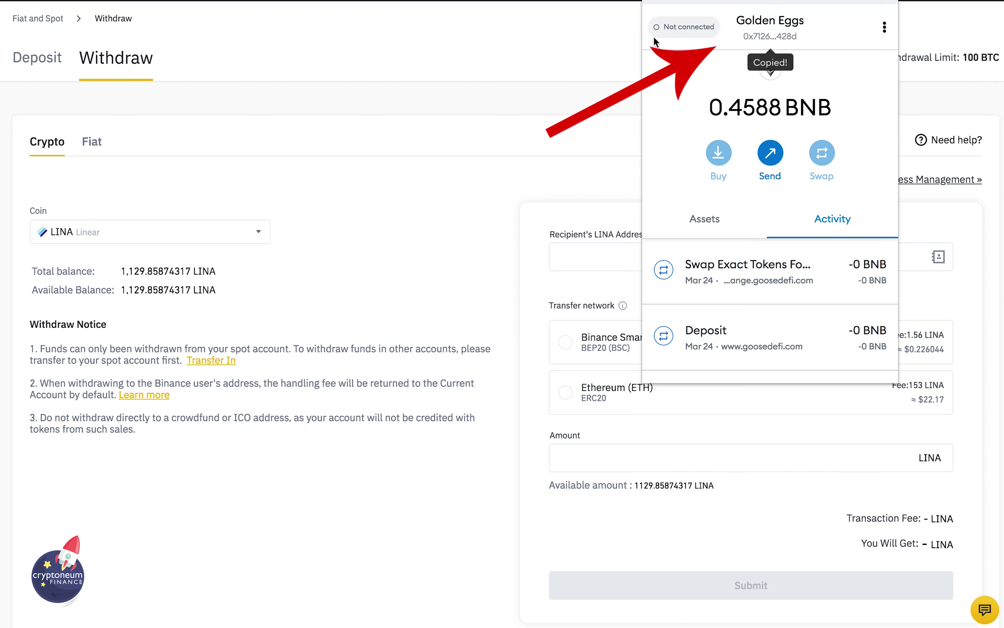
{"action": "left_click", "coordinate": [571, 50]}
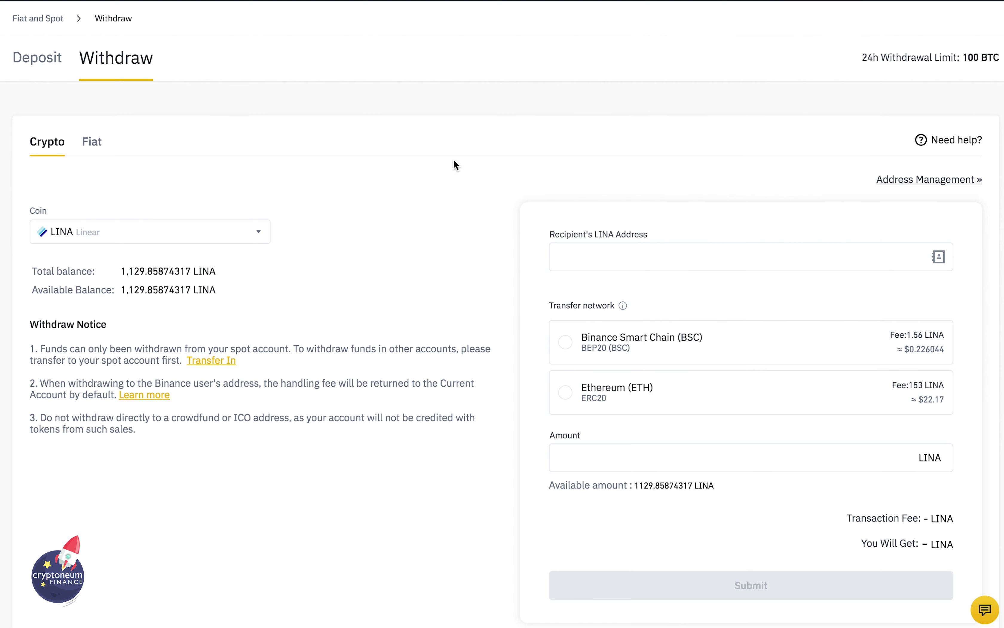
{"action": "left_click", "coordinate": [574, 260]}
{"action": "right_click", "coordinate": [581, 259]}
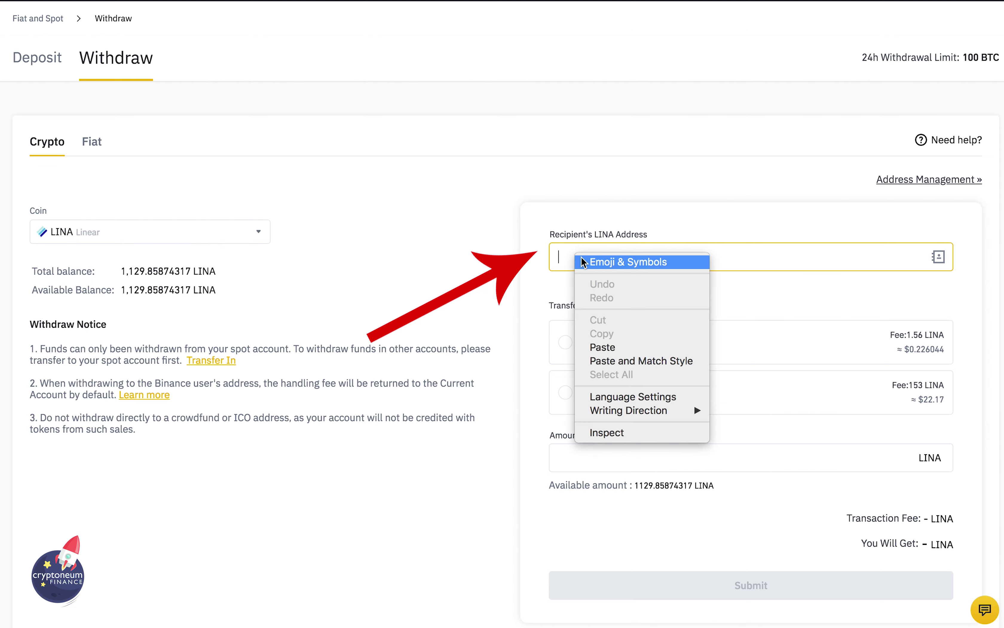
{"action": "left_click", "coordinate": [625, 348]}
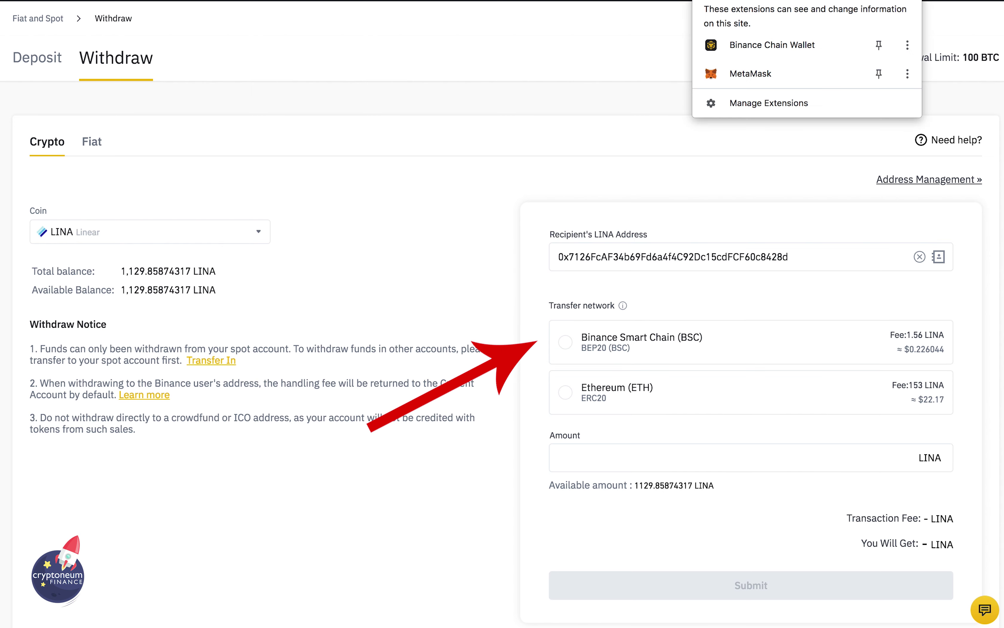
Select Binance Smart Chain (BSC) as the transfer network for the LINA withdrawal
{"action": "key", "text": "Escape"}
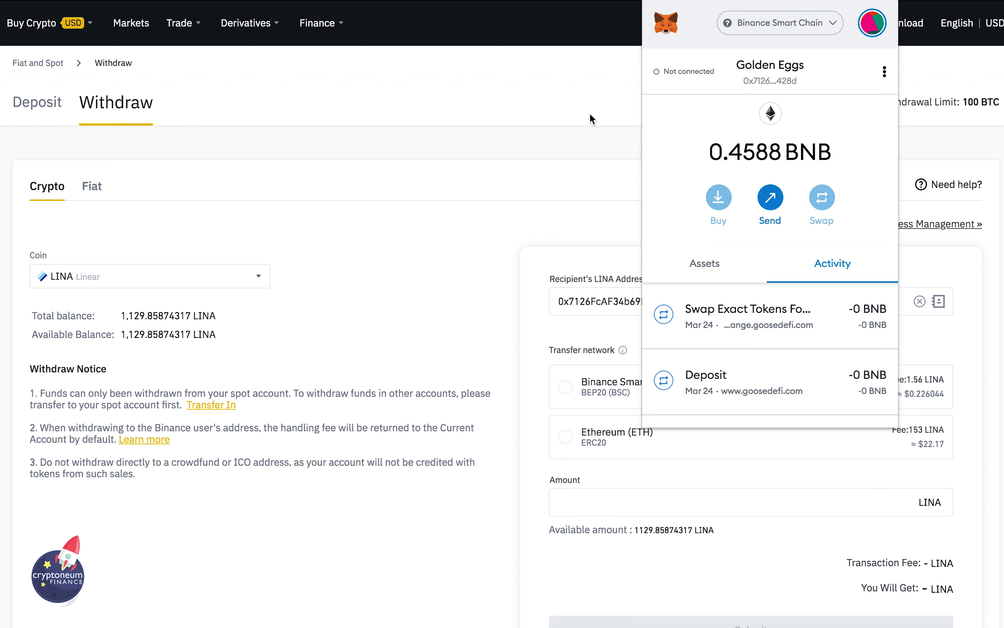
{"action": "left_click", "coordinate": [609, 200]}
{"action": "left_click", "coordinate": [566, 388]}
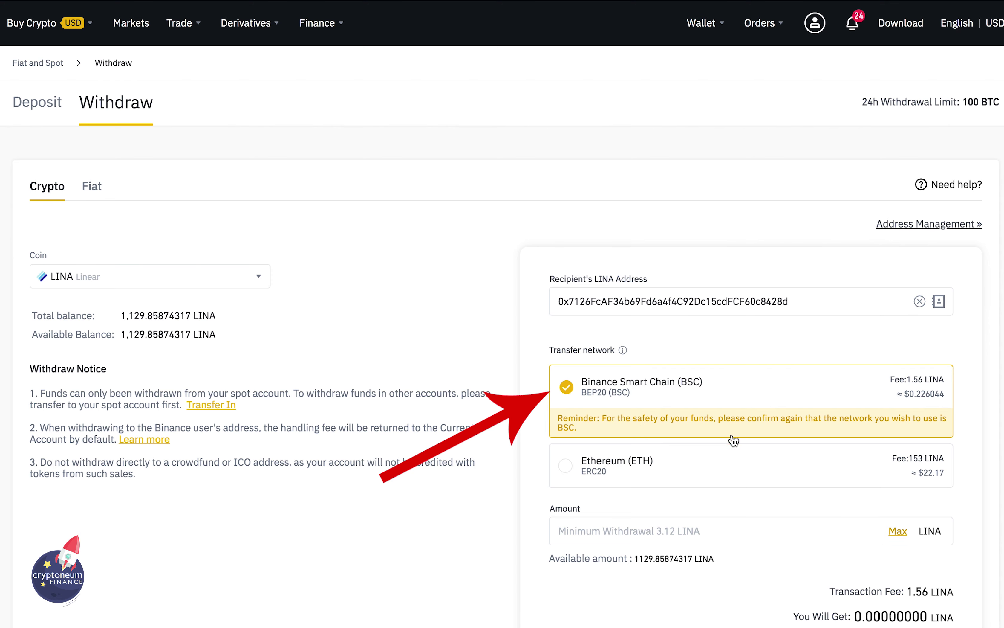
Set the withdrawal amount to the maximum available LINA and submit the withdrawal form
{"action": "scroll", "coordinate": [834, 437], "scroll_direction": "down", "scroll_amount": 1}
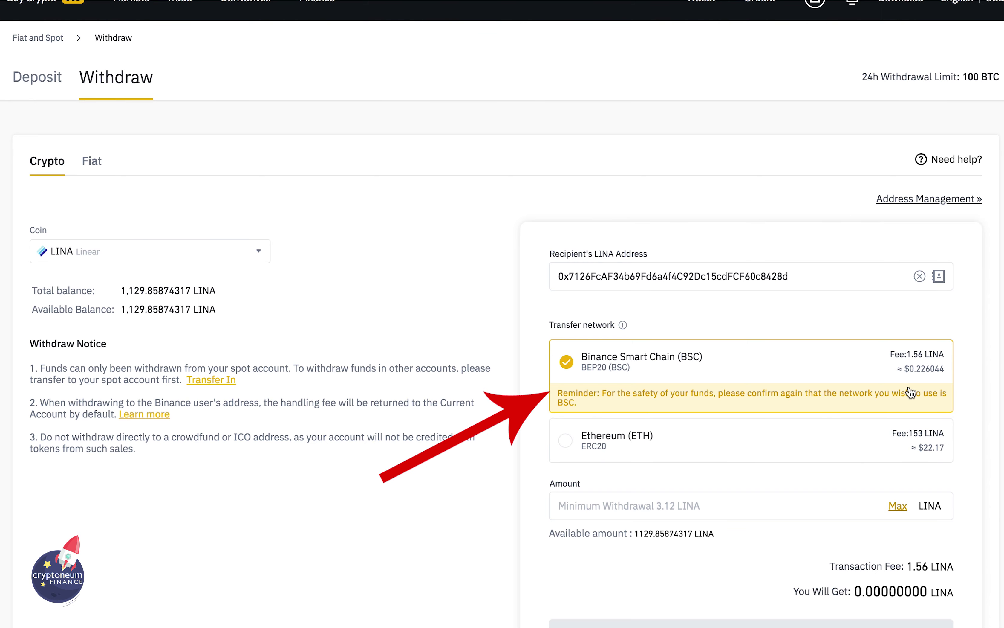
{"action": "scroll", "coordinate": [835, 415], "scroll_direction": "down", "scroll_amount": 1}
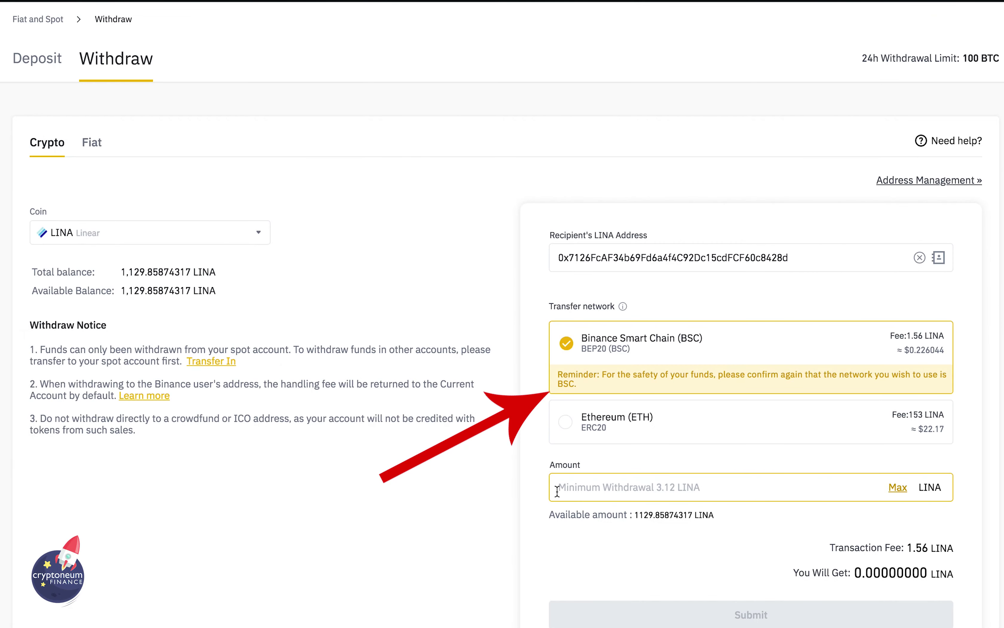
{"action": "left_click", "coordinate": [896, 488]}
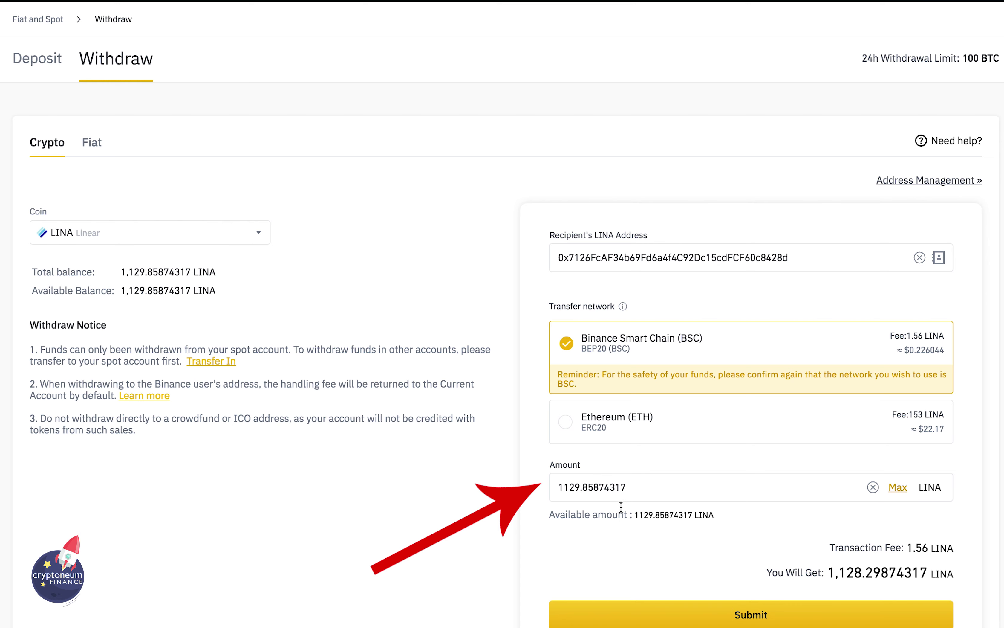
{"action": "scroll", "coordinate": [714, 588], "scroll_direction": "down", "scroll_amount": 1}
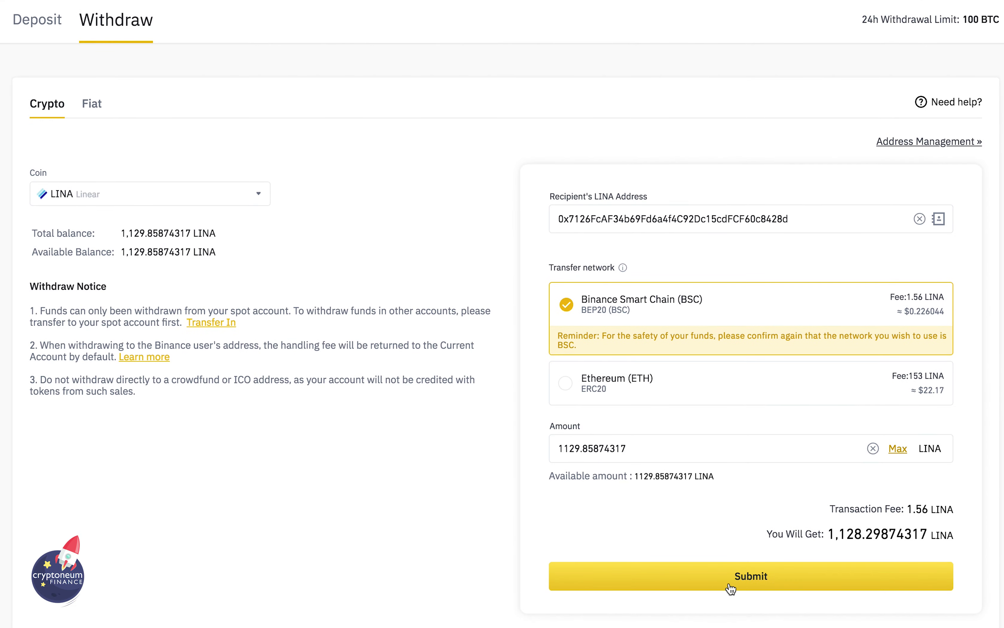
{"action": "left_click", "coordinate": [732, 581]}
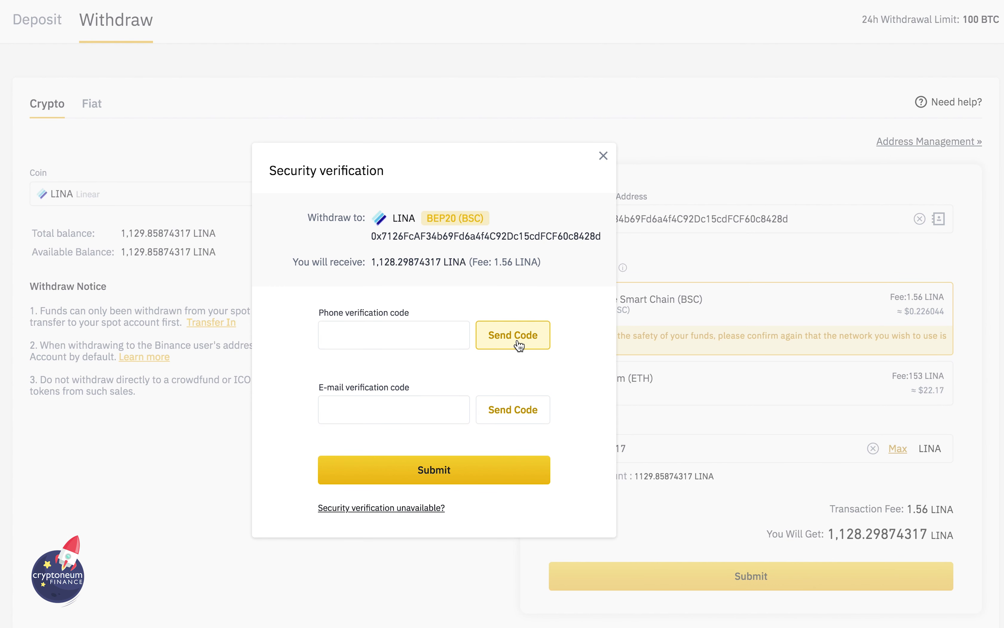
Request the phone and e-mail verification codes, enter them and submit the security verification
{"action": "left_click", "coordinate": [513, 334]}
{"action": "left_click", "coordinate": [513, 409]}
{"action": "left_click", "coordinate": [405, 321]}
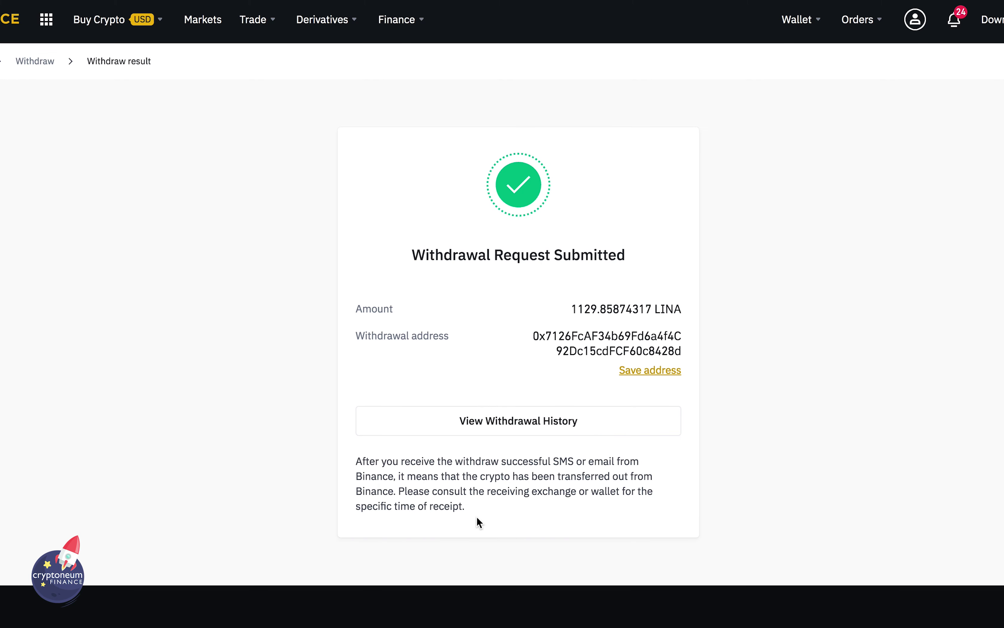
Open MetaMask and find the LINA token in the asset list to check its balance after the withdrawal request
{"action": "left_click", "coordinate": [994, 3]}
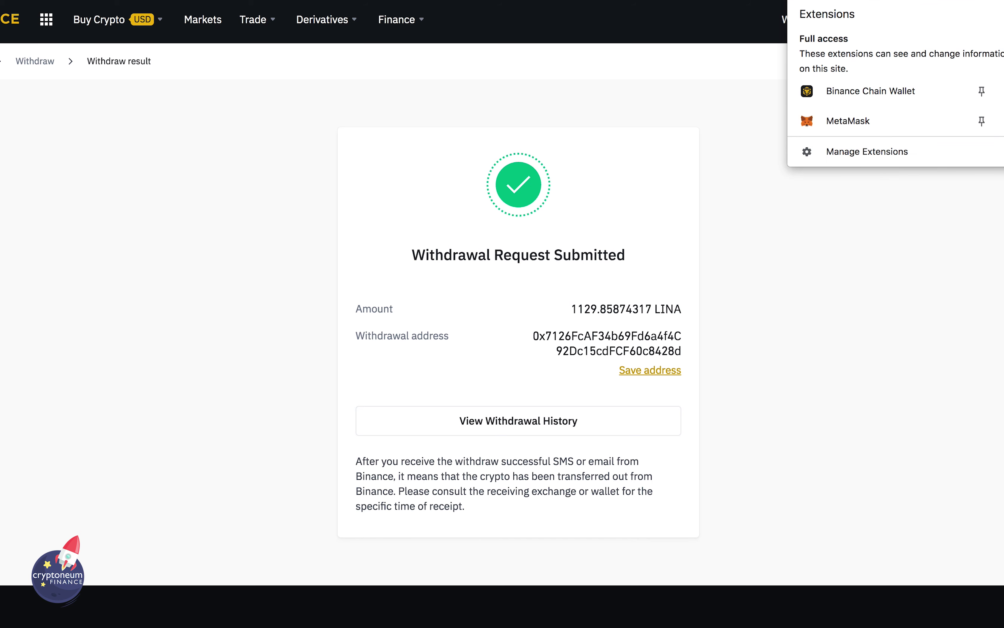
{"action": "left_click", "coordinate": [896, 121]}
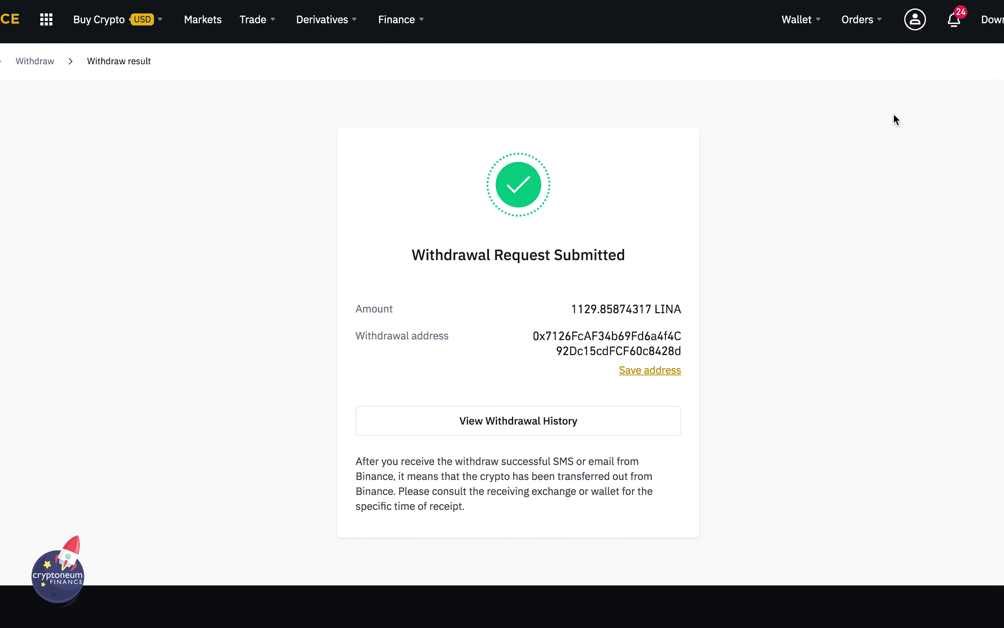
{"action": "left_click", "coordinate": [800, 272]}
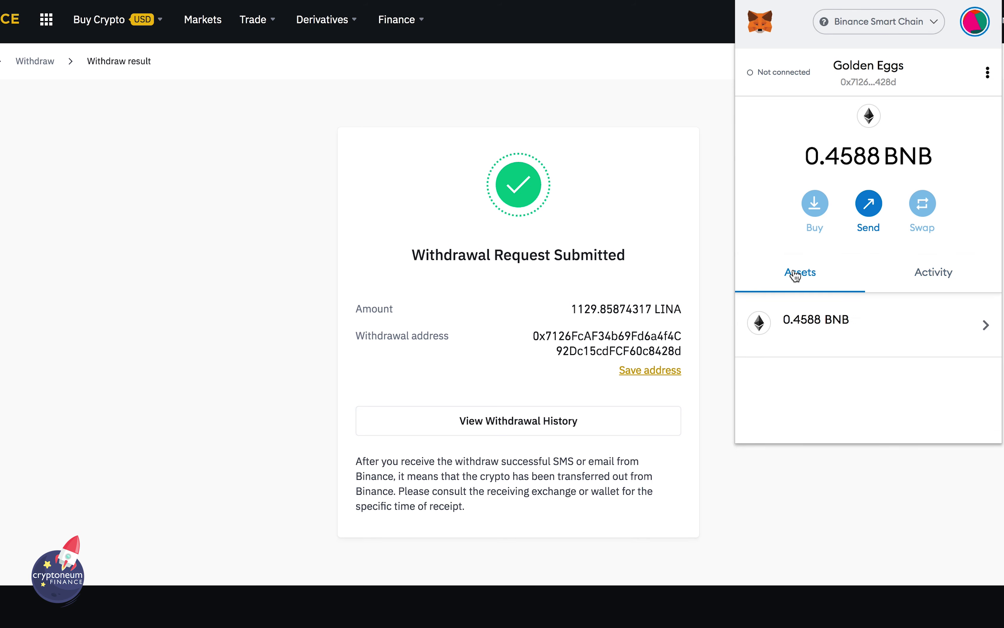
{"action": "scroll", "coordinate": [825, 370], "scroll_direction": "down", "scroll_amount": 2}
{"action": "scroll", "coordinate": [826, 370], "scroll_direction": "down", "scroll_amount": 15}
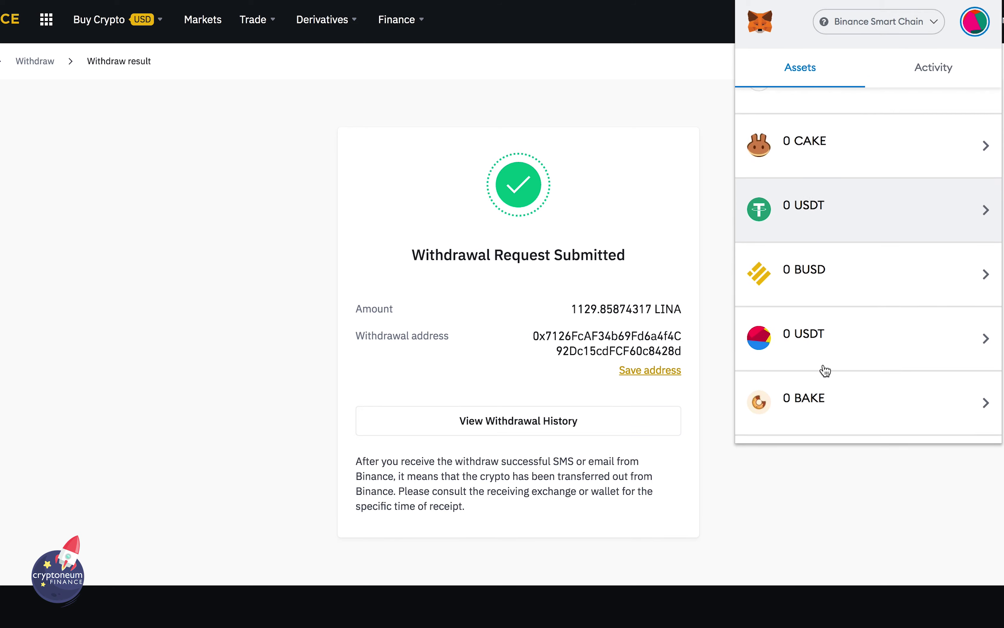
{"action": "scroll", "coordinate": [824, 370], "scroll_direction": "down", "scroll_amount": 12}
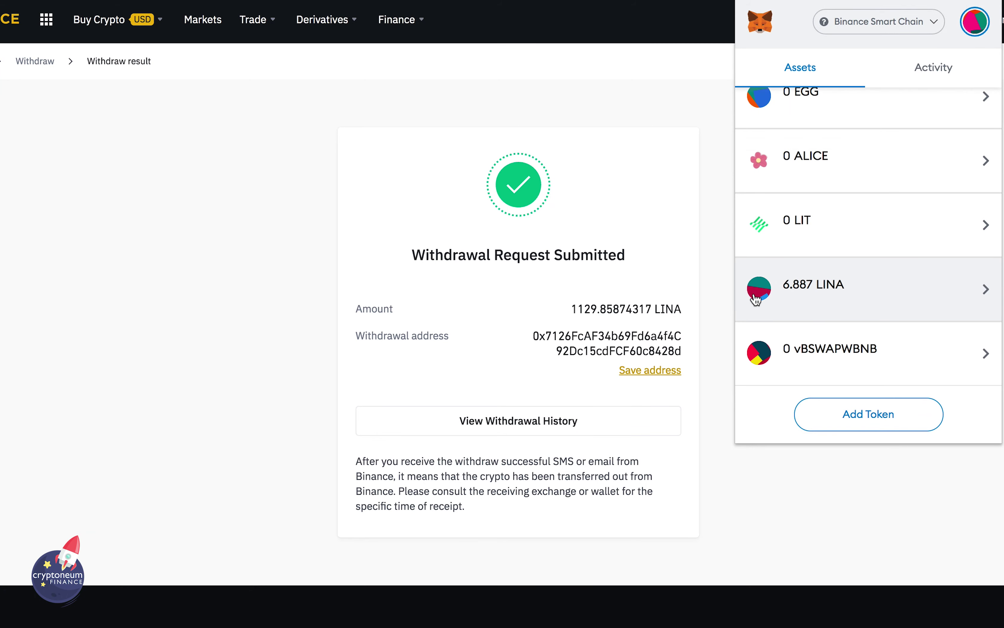
{"action": "left_click", "coordinate": [756, 494]}
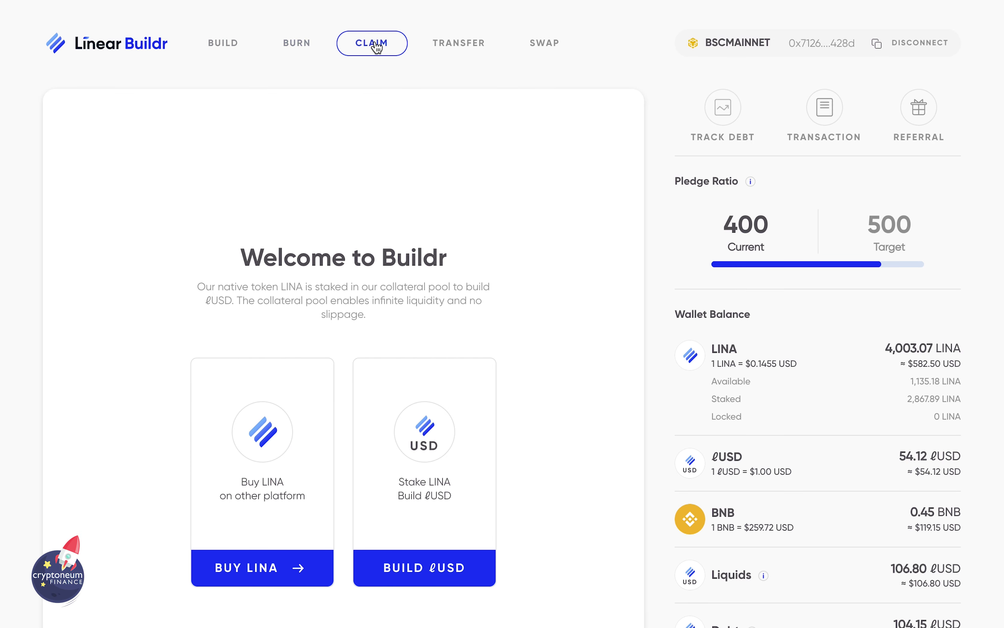
Switch back to Linear Buildr and open the form for staking LINA and building ℓUSD
{"action": "left_click", "coordinate": [376, 45]}
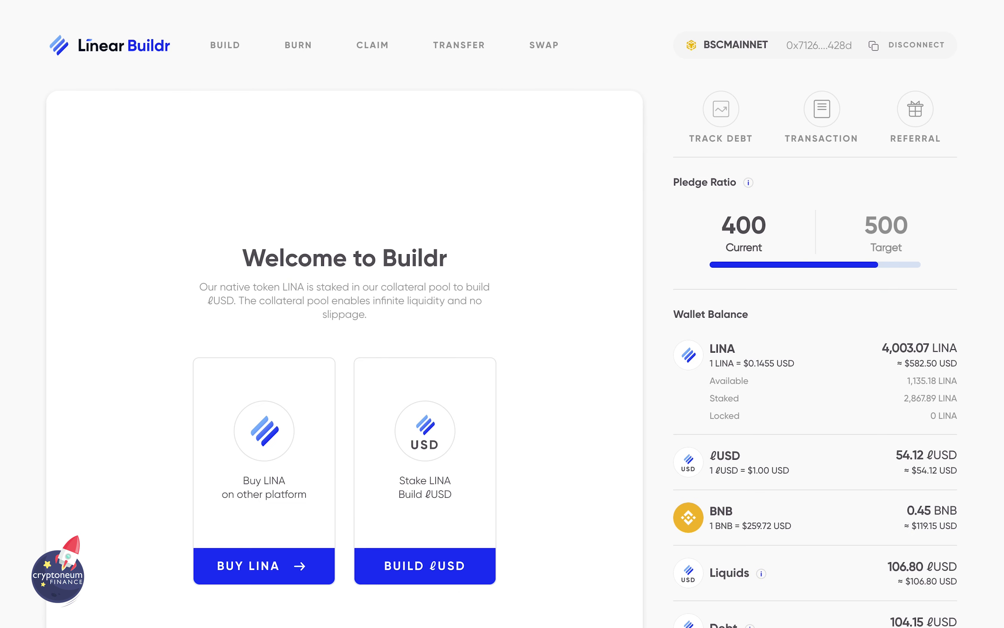
{"action": "left_click", "coordinate": [432, 577]}
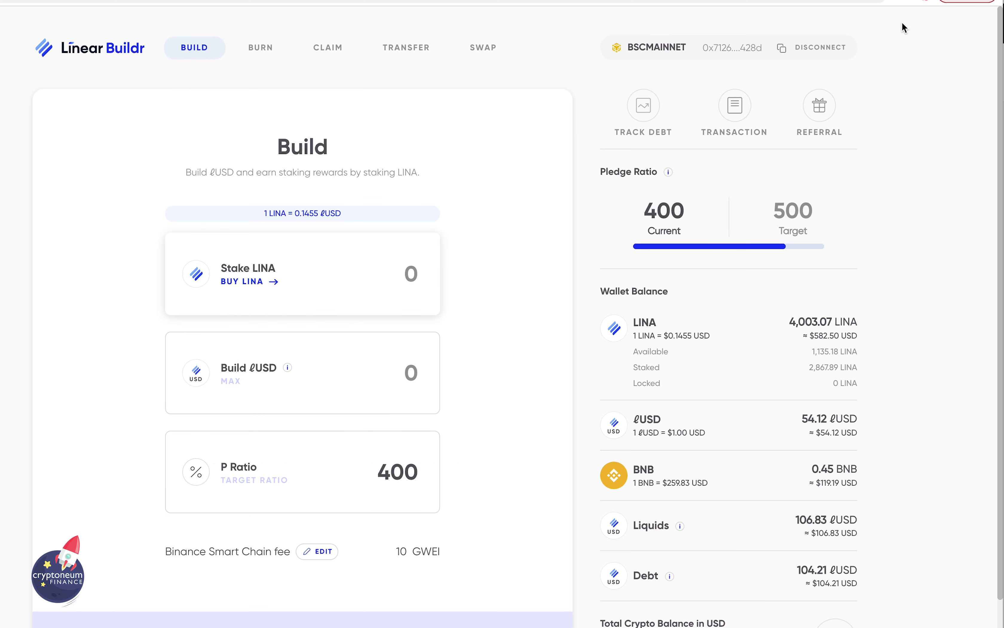
Check in MetaMask's asset list that the withdrawn LINA has arrived
{"action": "left_click", "coordinate": [902, 1]}
{"action": "left_click", "coordinate": [841, 125]}
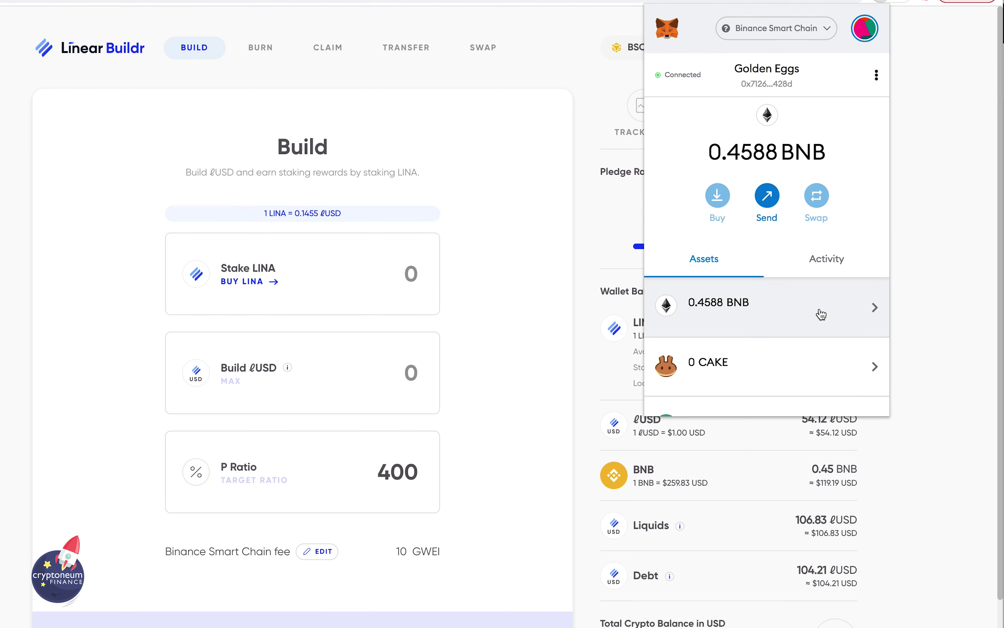
{"action": "scroll", "coordinate": [816, 316], "scroll_direction": "down", "scroll_amount": 15}
{"action": "scroll", "coordinate": [813, 321], "scroll_direction": "down", "scroll_amount": 10}
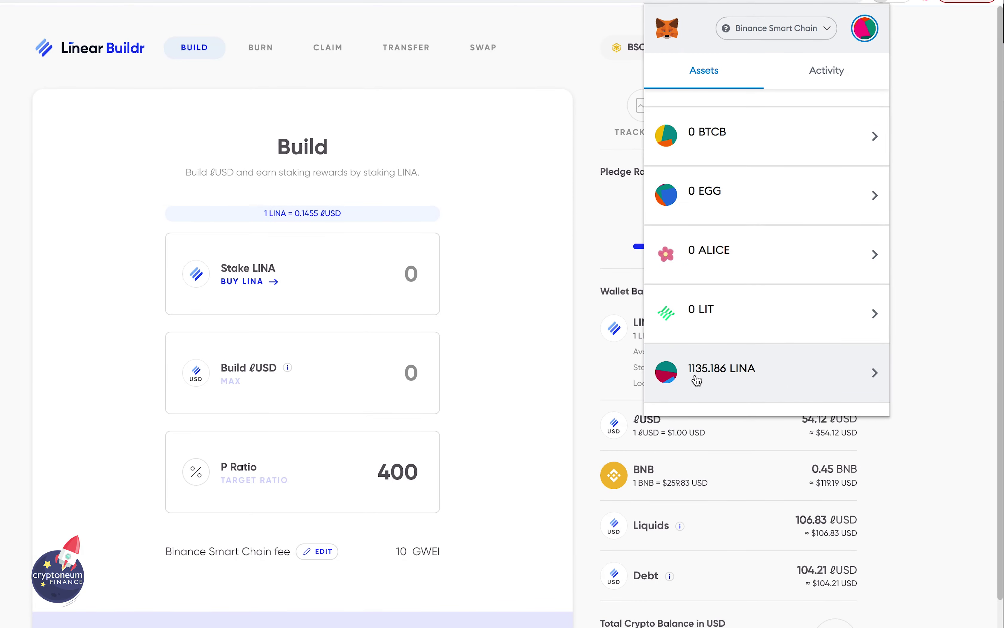
Try to stake 1135 LINA to build ℓUSD, confirm the contract interaction in MetaMask and view the transaction
{"action": "left_click", "coordinate": [413, 276]}
{"action": "type", "text": "1135"}
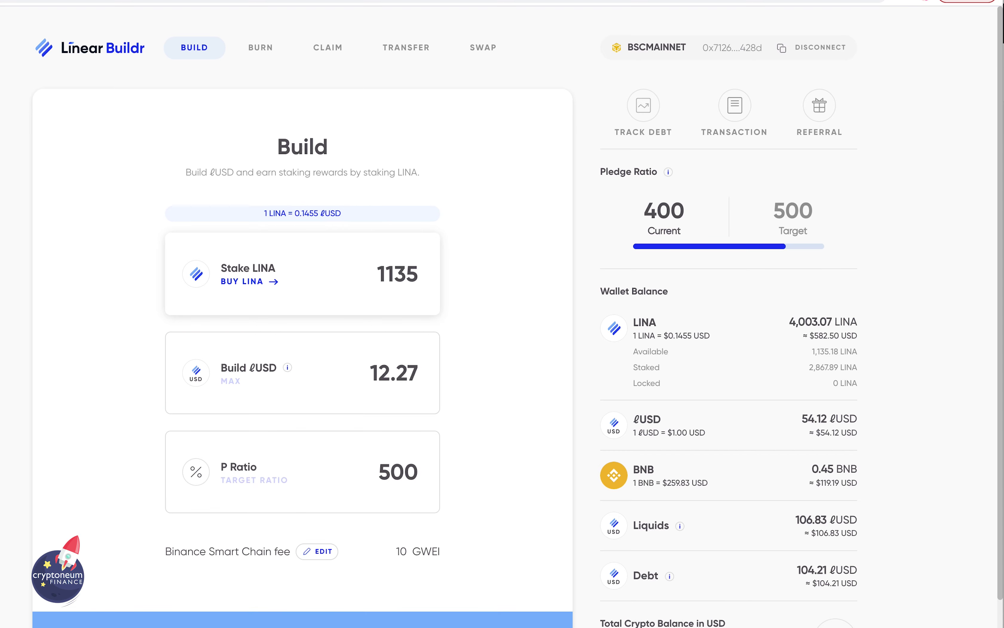
{"action": "left_click", "coordinate": [301, 618]}
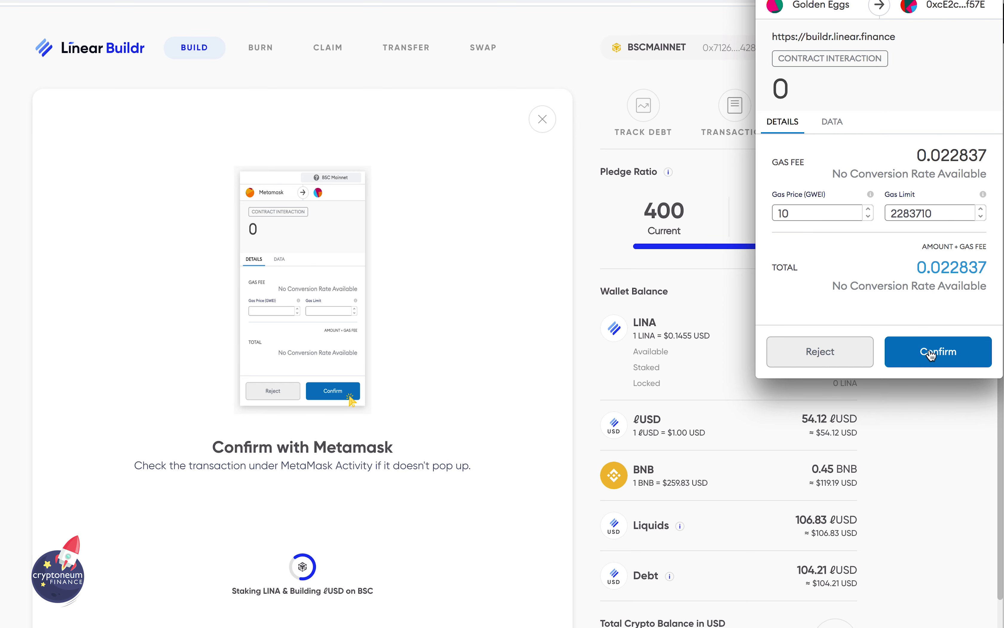
{"action": "left_click", "coordinate": [932, 355]}
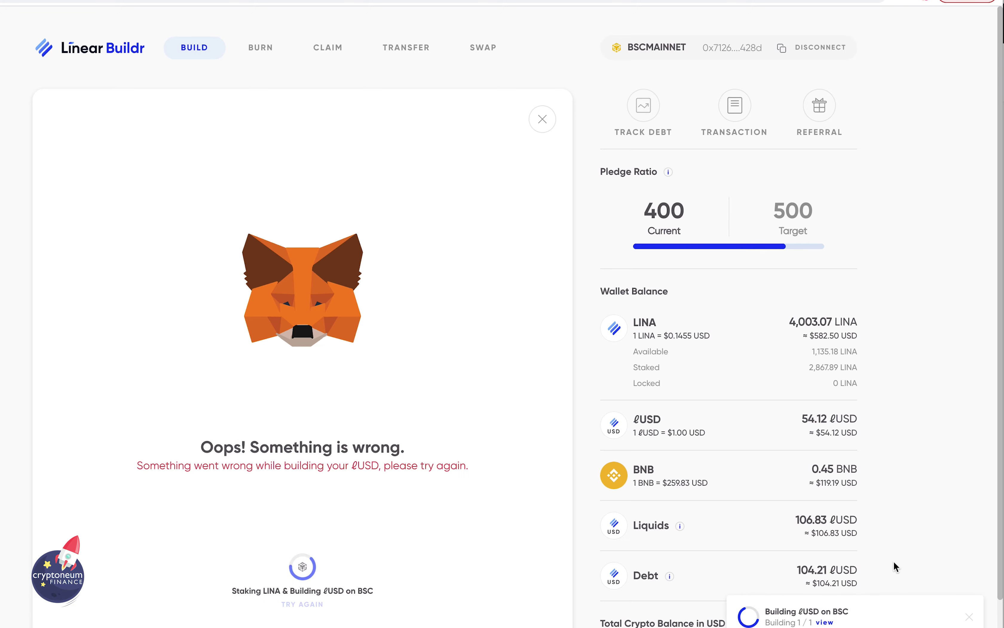
{"action": "left_click", "coordinate": [825, 622]}
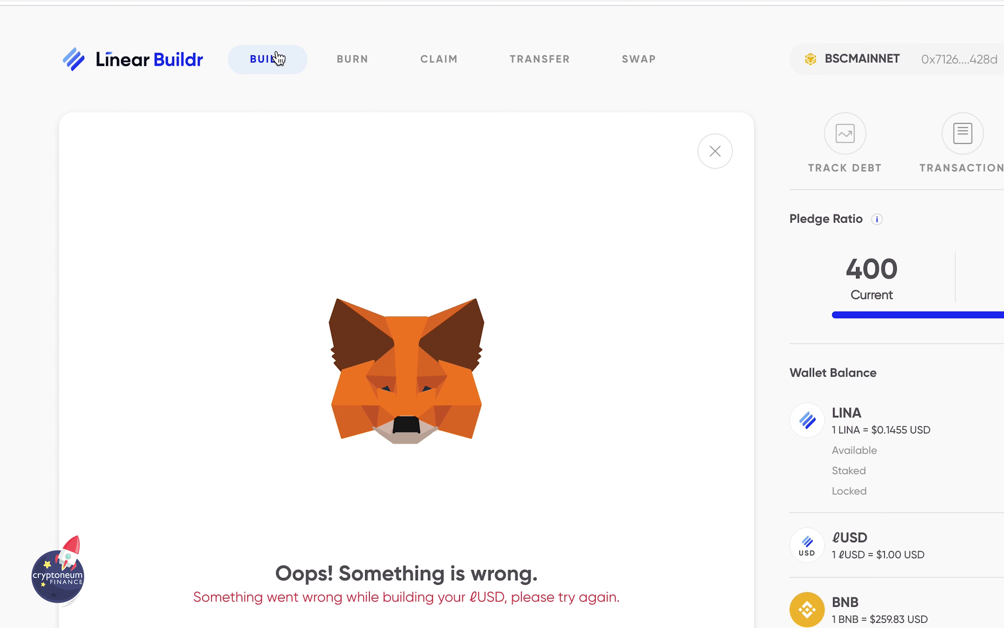
Reopen the Build form and check the BNB and LINA balances in MetaMask's asset list
{"action": "left_click", "coordinate": [996, 2]}
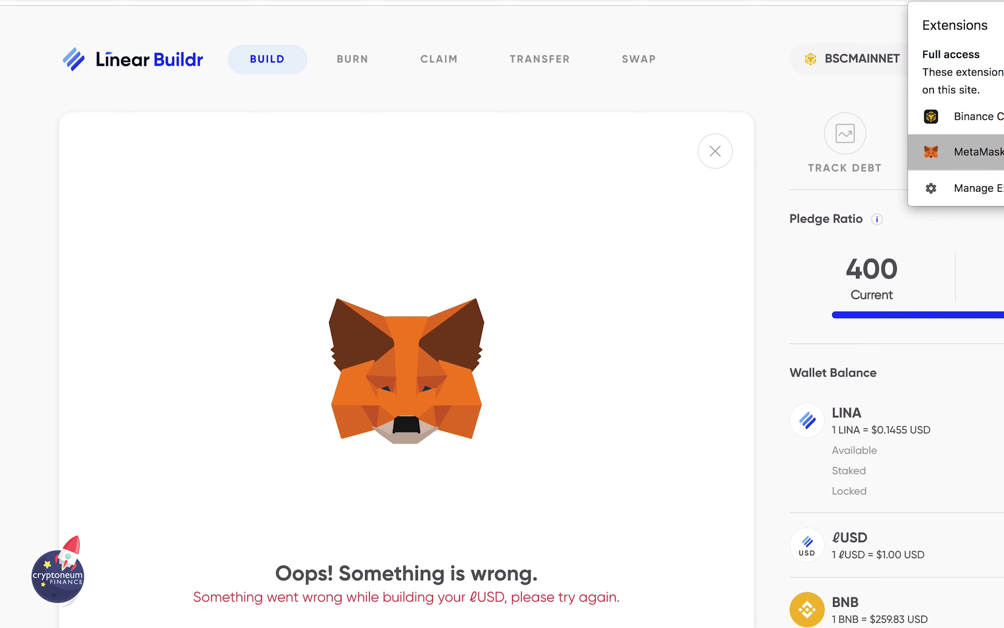
{"action": "left_click", "coordinate": [980, 151]}
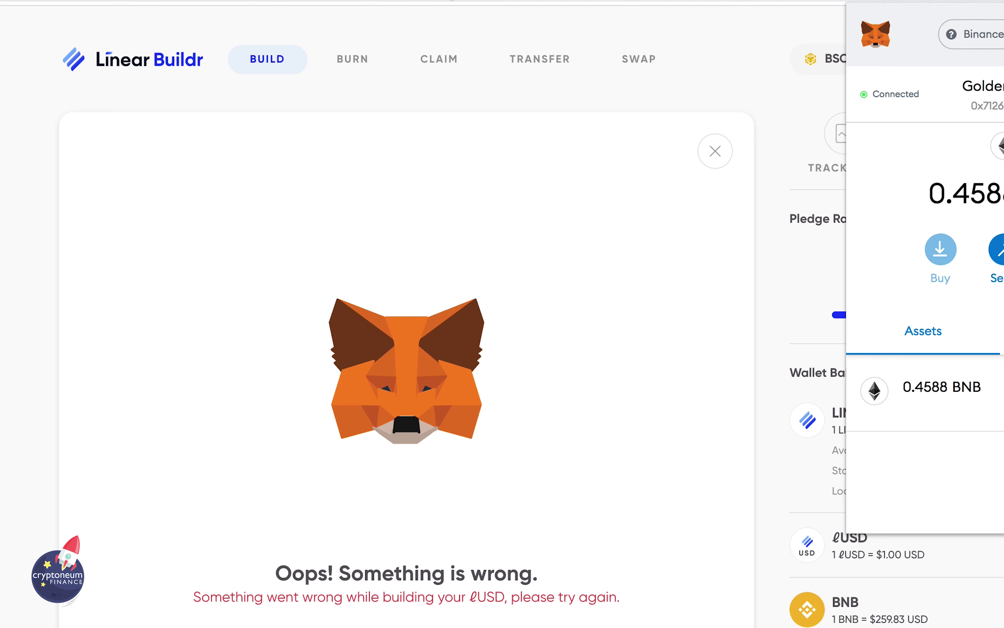
{"action": "key", "text": "Escape"}
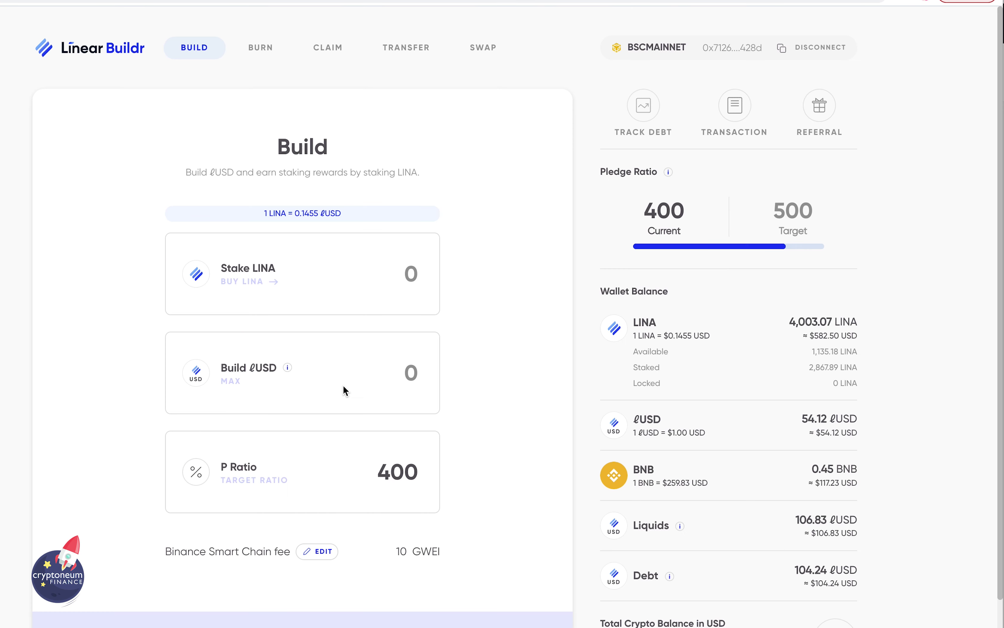
{"action": "left_click", "coordinate": [412, 277]}
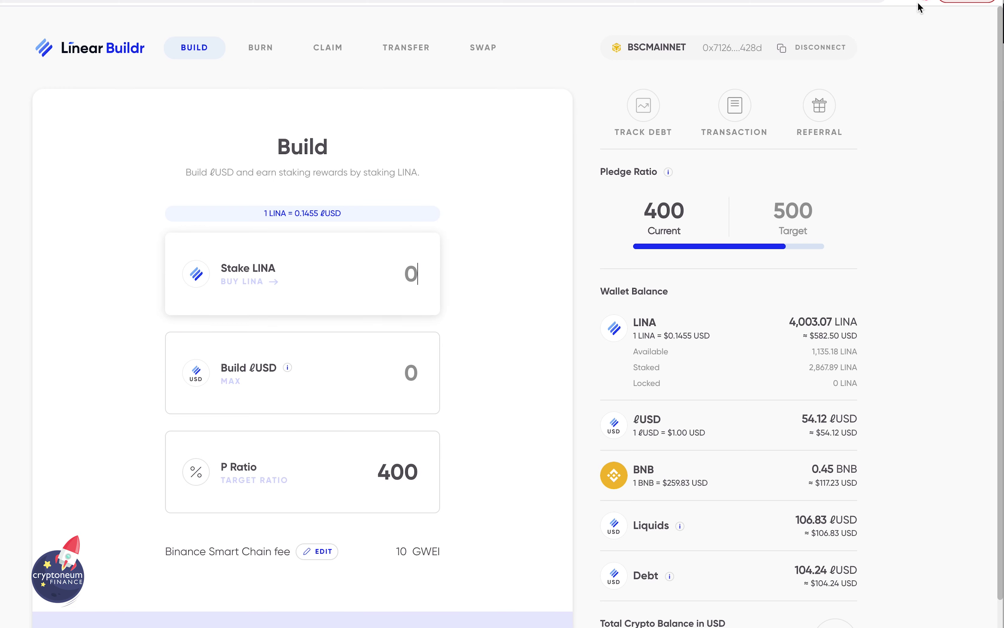
{"action": "left_click", "coordinate": [904, 4]}
{"action": "left_click", "coordinate": [813, 121]}
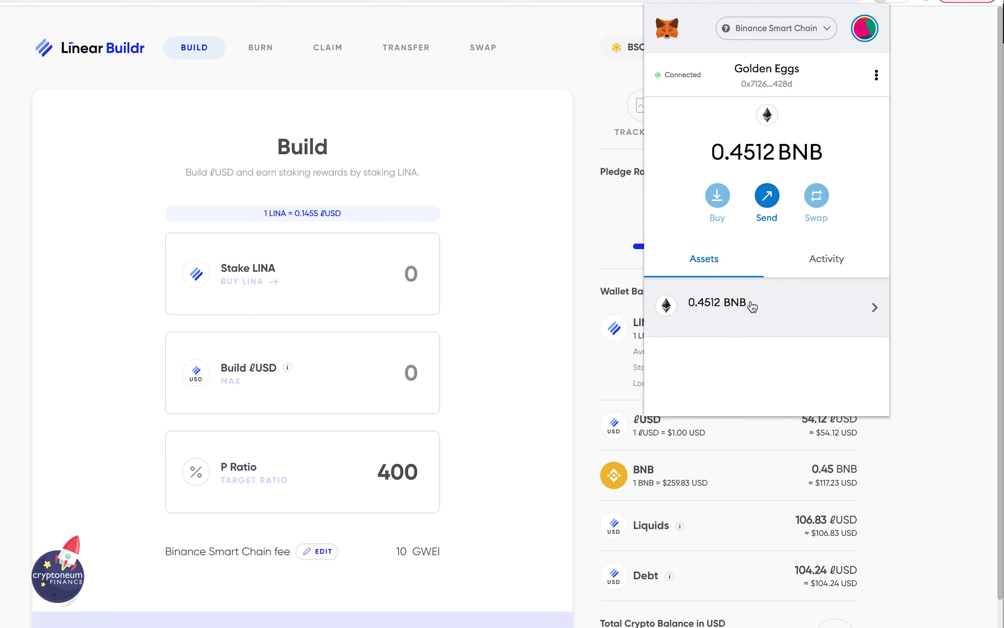
{"action": "scroll", "coordinate": [742, 363], "scroll_direction": "down", "scroll_amount": 1}
{"action": "scroll", "coordinate": [741, 362], "scroll_direction": "down", "scroll_amount": 12}
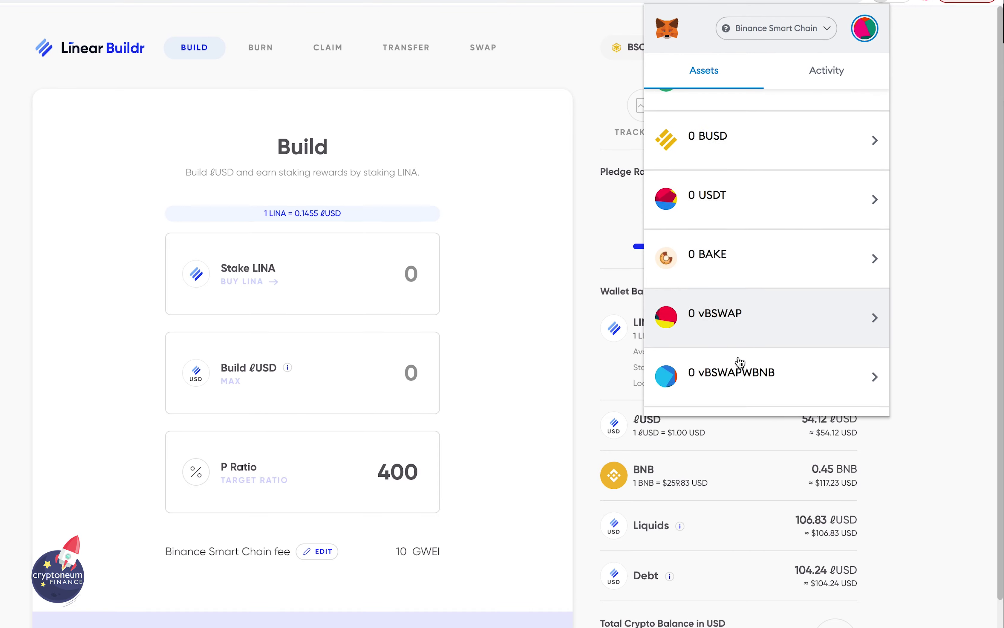
{"action": "scroll", "coordinate": [739, 362], "scroll_direction": "down", "scroll_amount": 6}
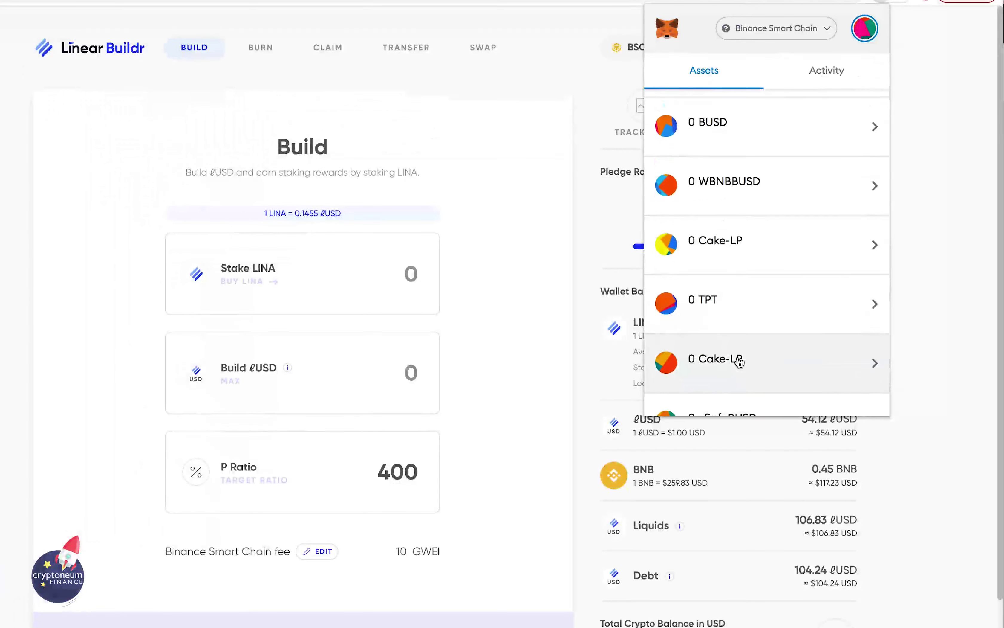
{"action": "scroll", "coordinate": [740, 362], "scroll_direction": "down", "scroll_amount": 7}
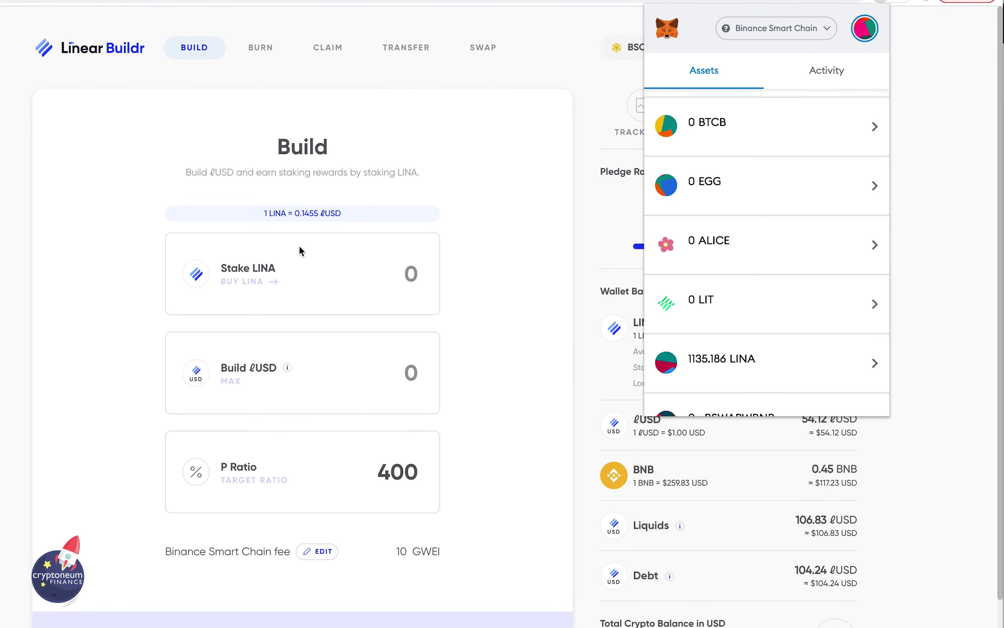
Stake 1130 LINA to build ℓUSD, confirm the transaction in MetaMask and review the wallet balances
{"action": "left_click", "coordinate": [411, 272]}
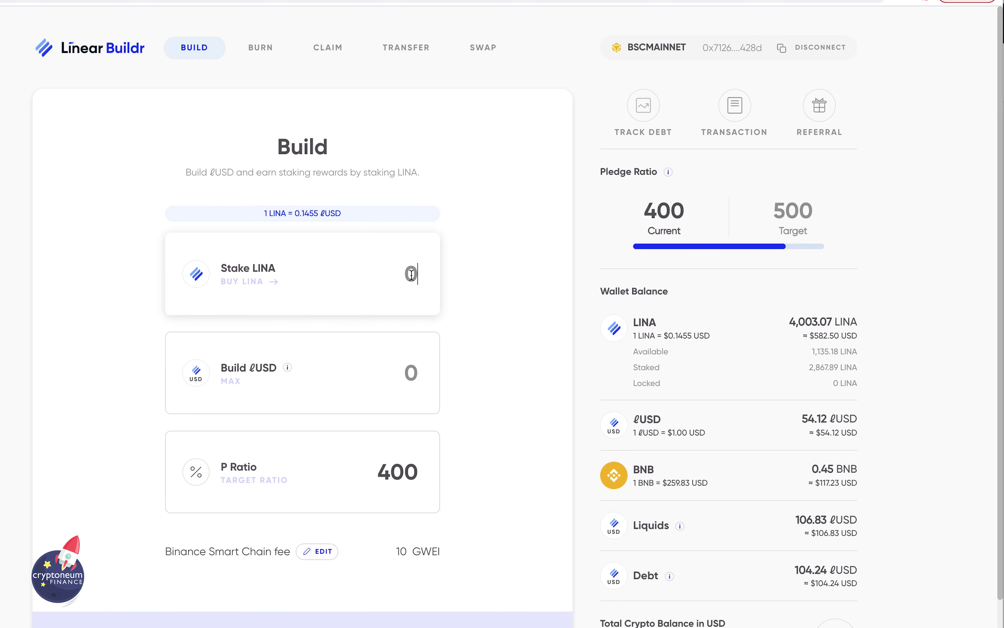
{"action": "type", "text": "1130"}
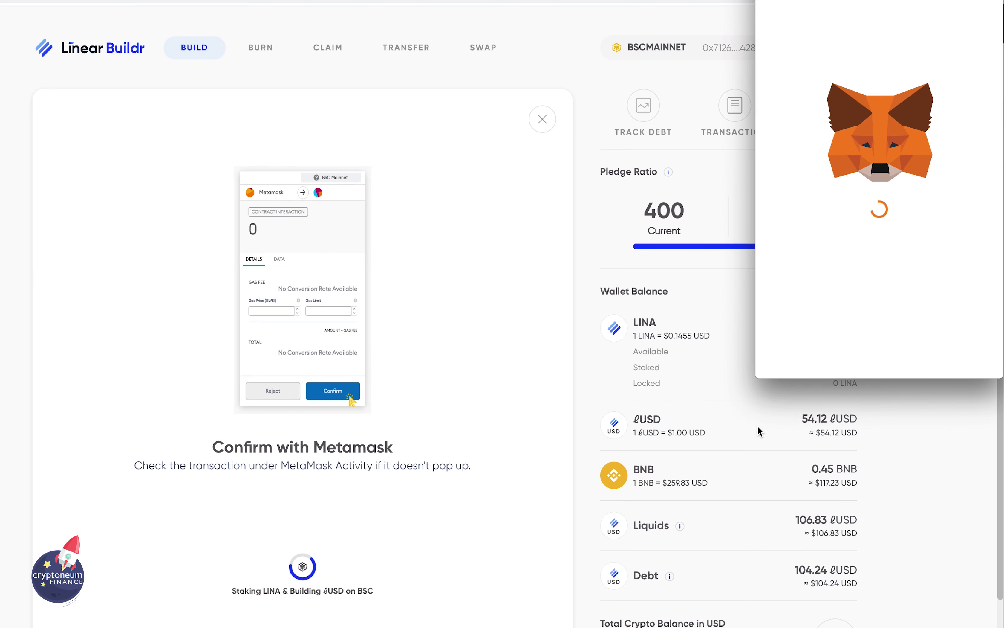
{"action": "left_click", "coordinate": [916, 356]}
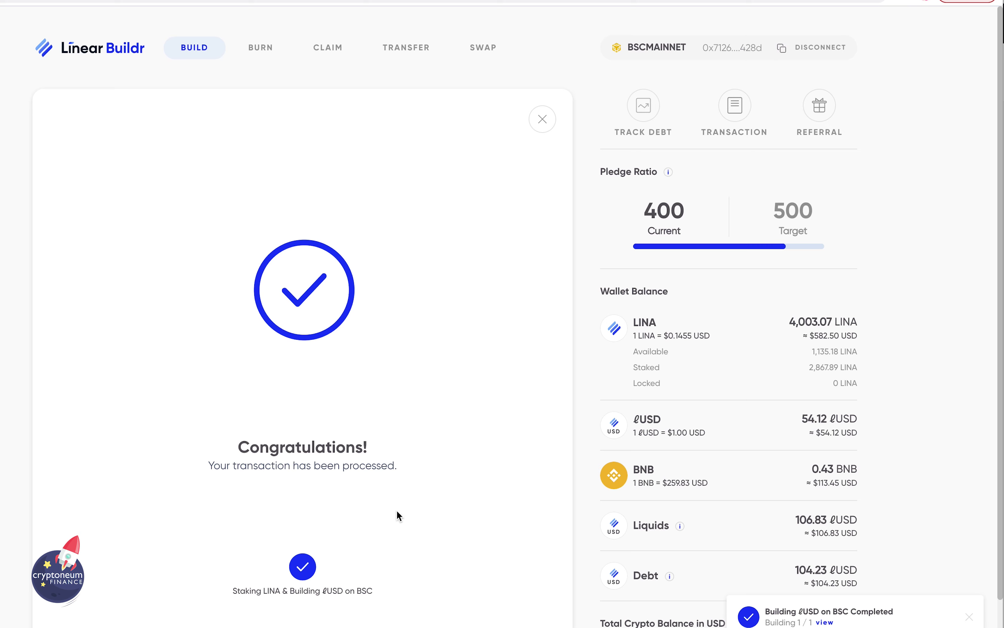
{"action": "scroll", "coordinate": [394, 521], "scroll_direction": "down", "scroll_amount": 2}
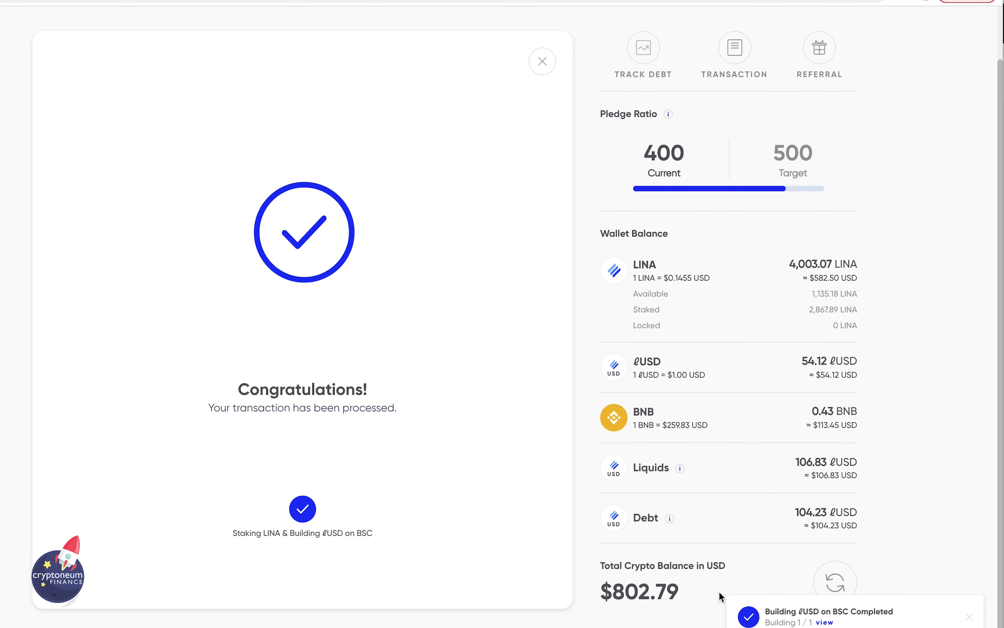
{"action": "scroll", "coordinate": [383, 447], "scroll_direction": "up", "scroll_amount": 2}
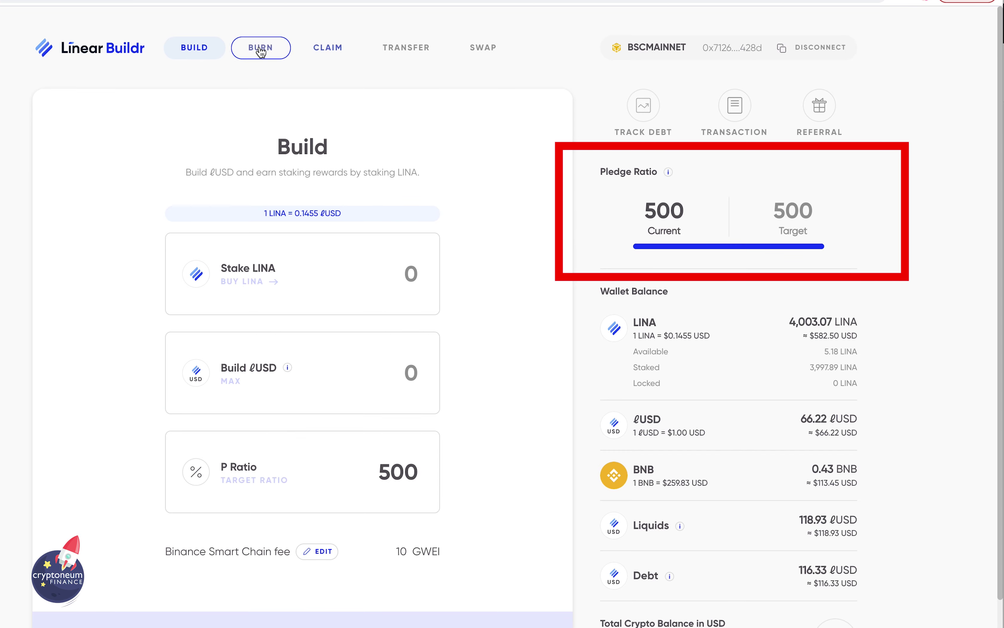
Try to claim the staking and exchange rewards, confirming the contract interaction in MetaMask
{"action": "left_click", "coordinate": [321, 51]}
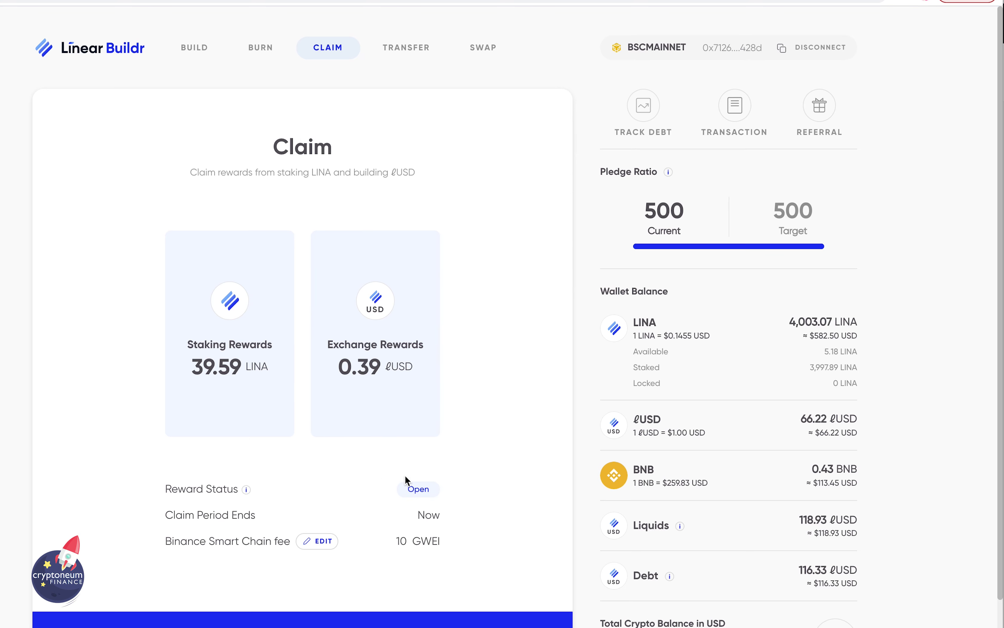
{"action": "left_click", "coordinate": [303, 620]}
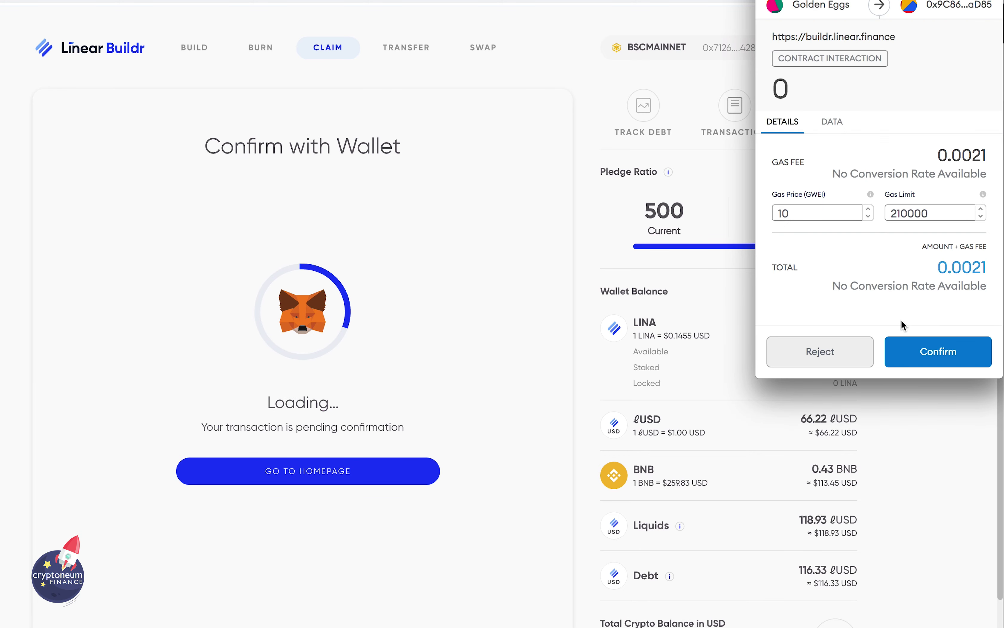
{"action": "left_click", "coordinate": [923, 352]}
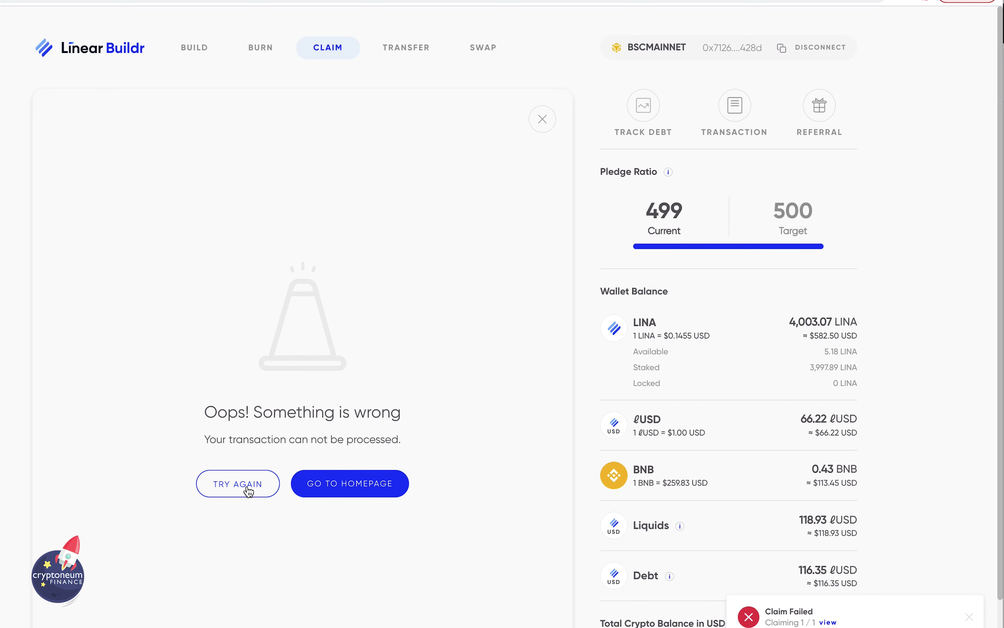
Open the form for burning ℓUSD and set the target P Ratio to 580
{"action": "left_click", "coordinate": [261, 49]}
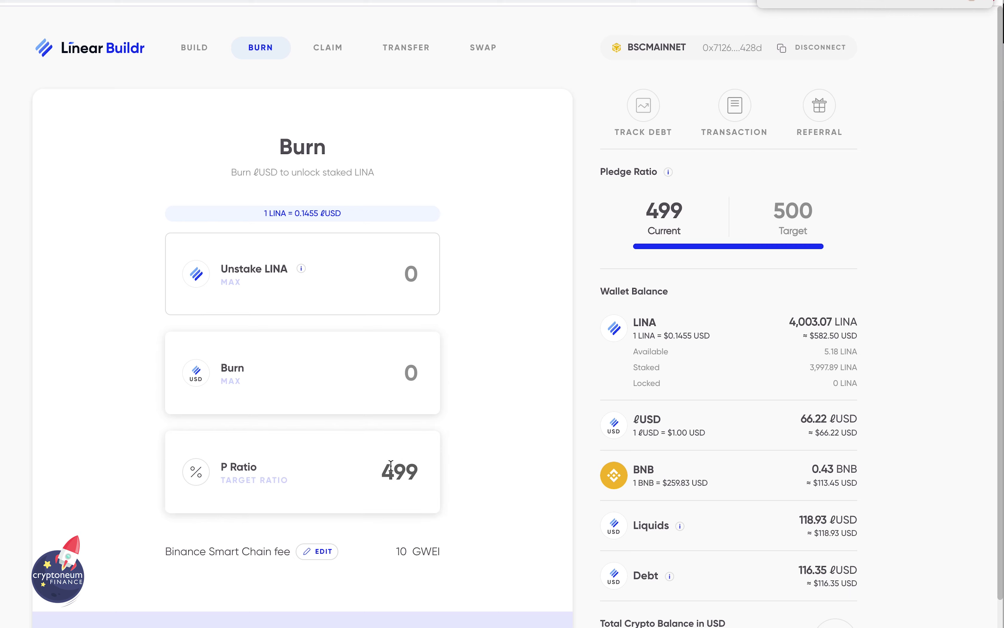
{"action": "double_click", "coordinate": [429, 475]}
{"action": "type", "text": "550"}
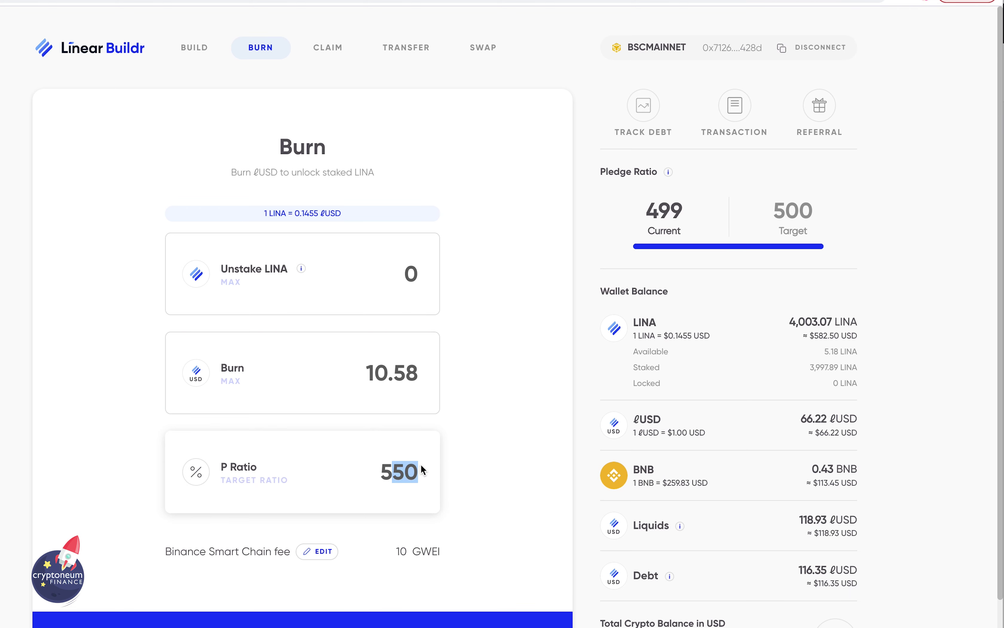
{"action": "type", "text": "60"}
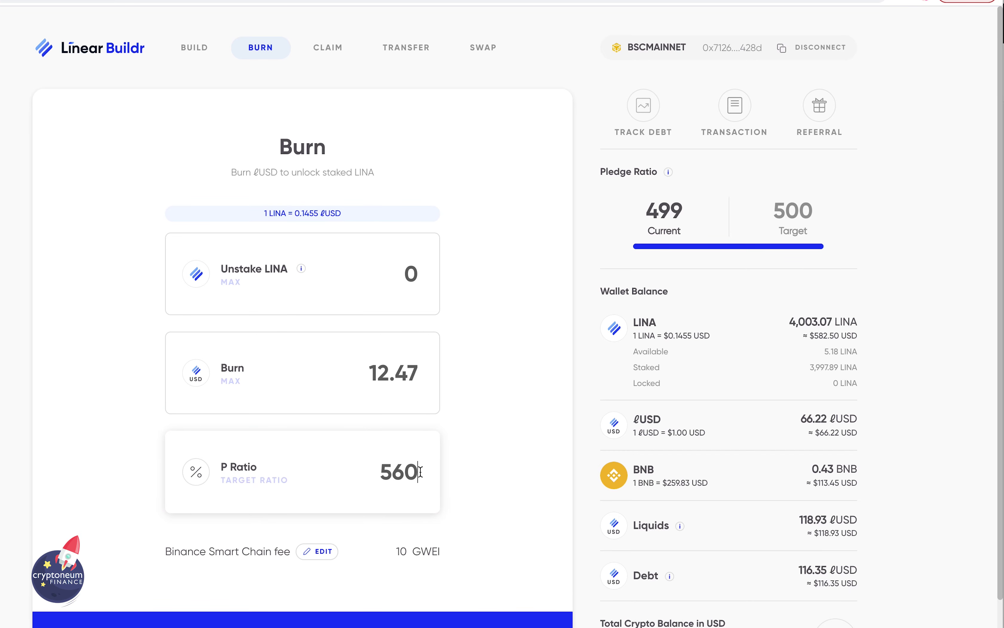
{"action": "key", "text": "BackSpace"}
{"action": "key", "text": "BackSpace"}
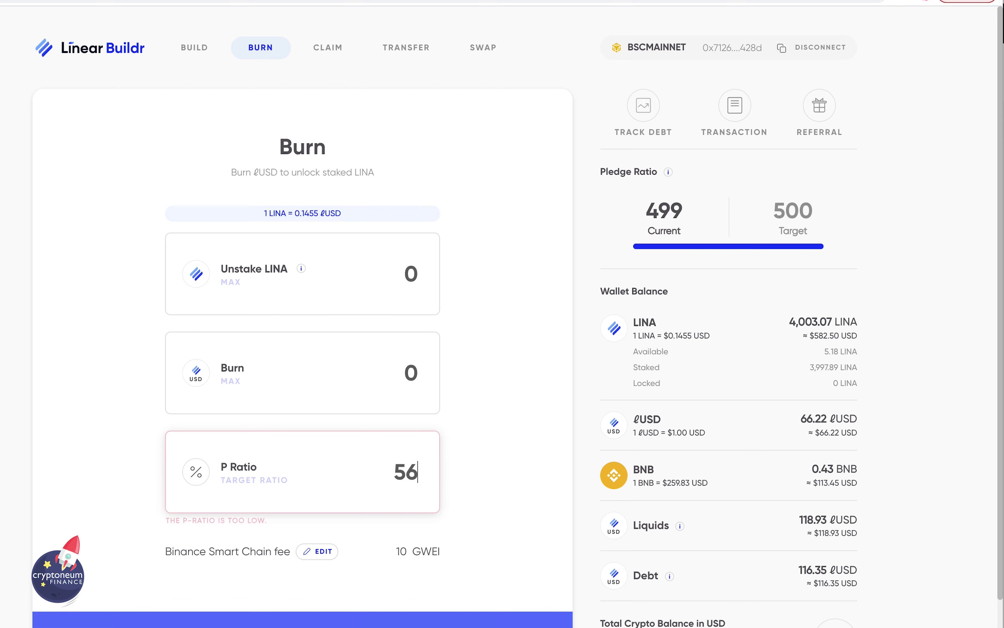
{"action": "type", "text": "80"}
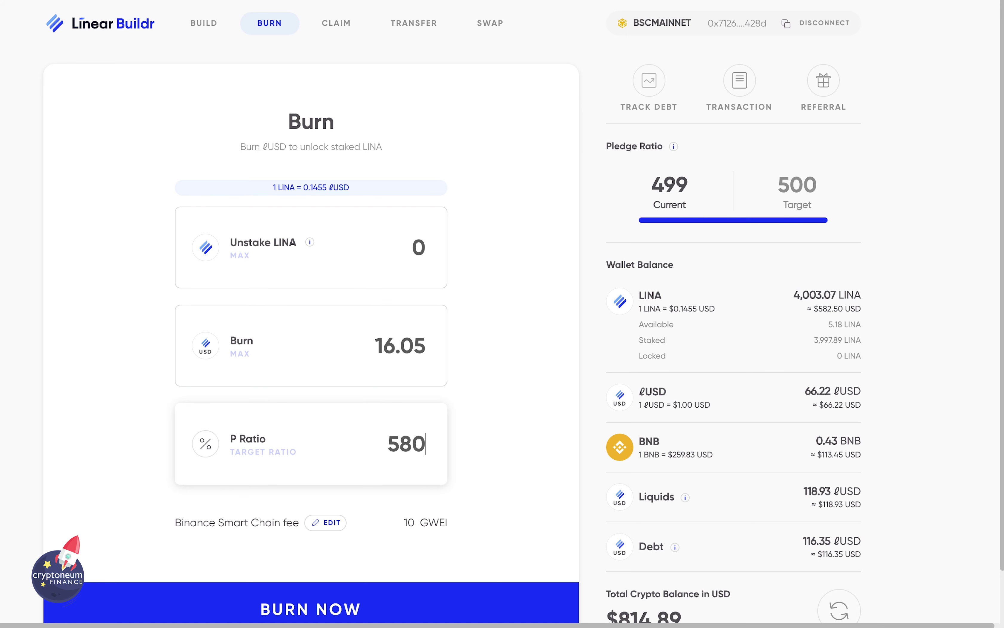
Burn the calculated ℓUSD, confirm the transaction in MetaMask and reload the page to refresh the Pledge Ratio
{"action": "left_click", "coordinate": [410, 594]}
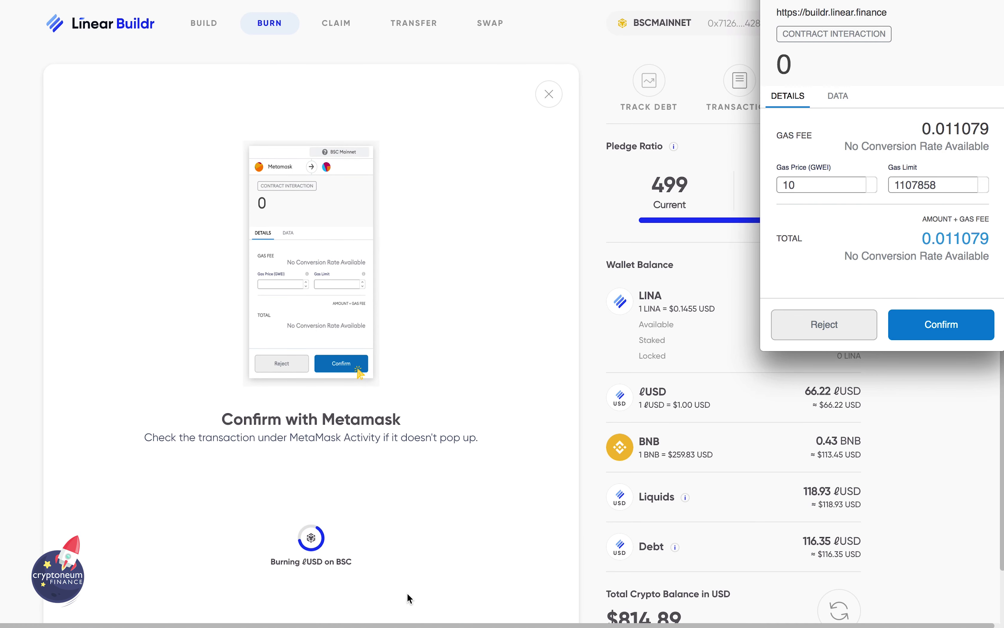
{"action": "left_click", "coordinate": [908, 338]}
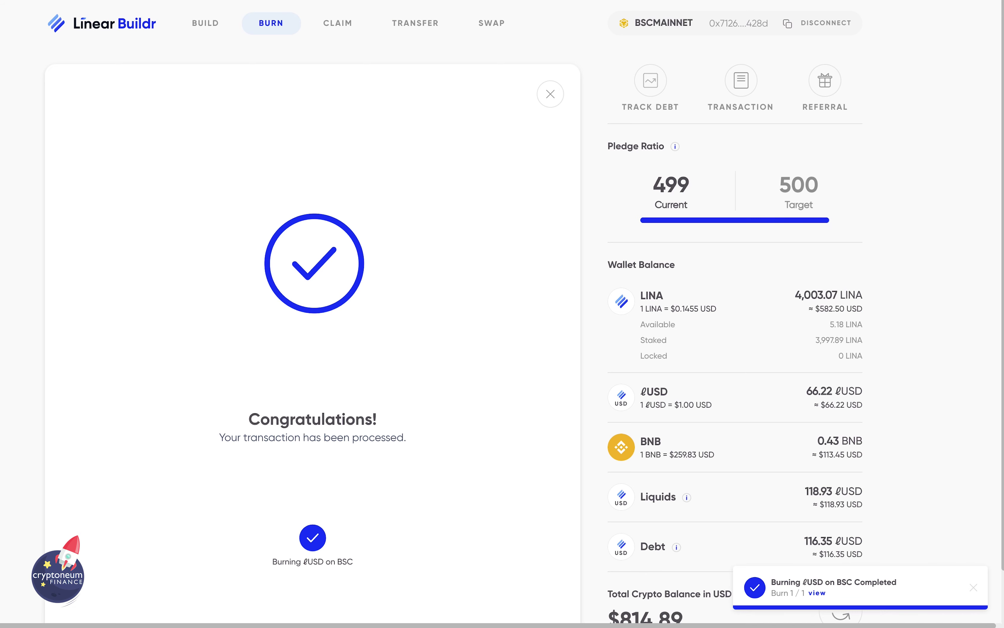
{"action": "key", "text": "super+r"}
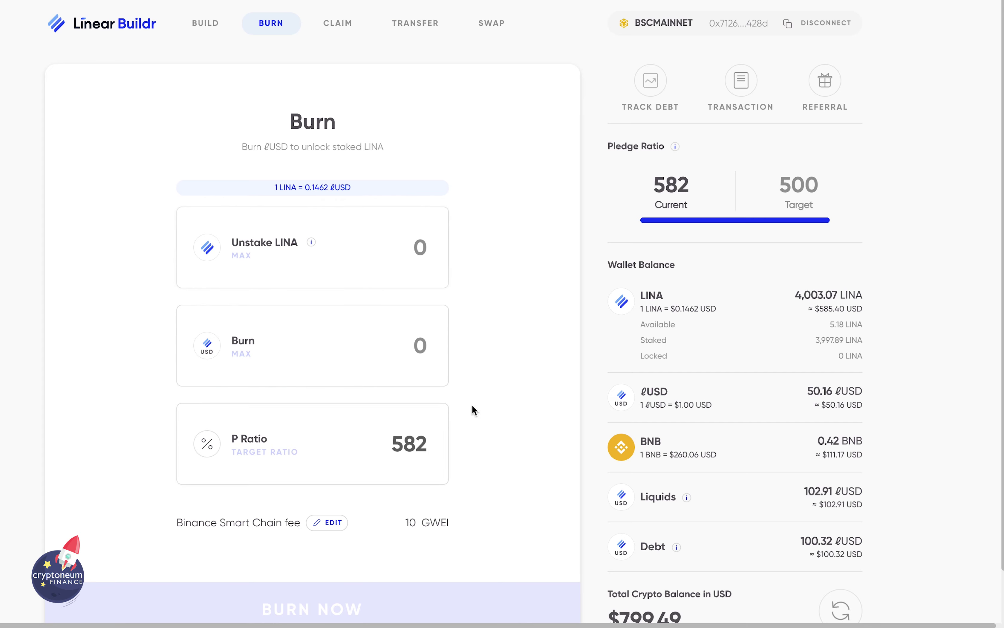
Claim the LINA staking and ℓUSD exchange rewards, confirm in MetaMask and return to the Buildr homepage
{"action": "left_click", "coordinate": [338, 28]}
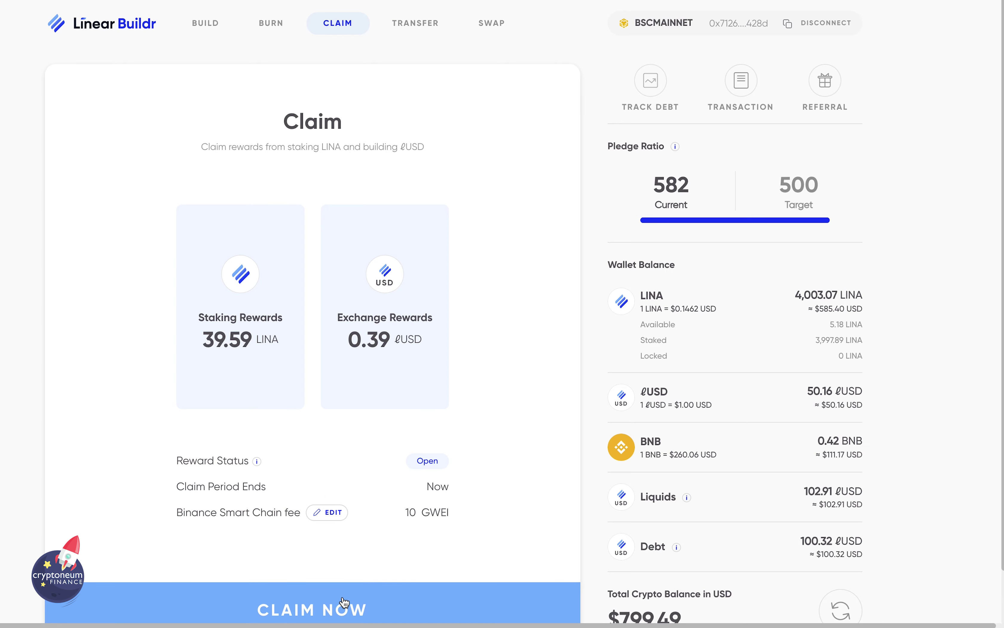
{"action": "left_click", "coordinate": [344, 602]}
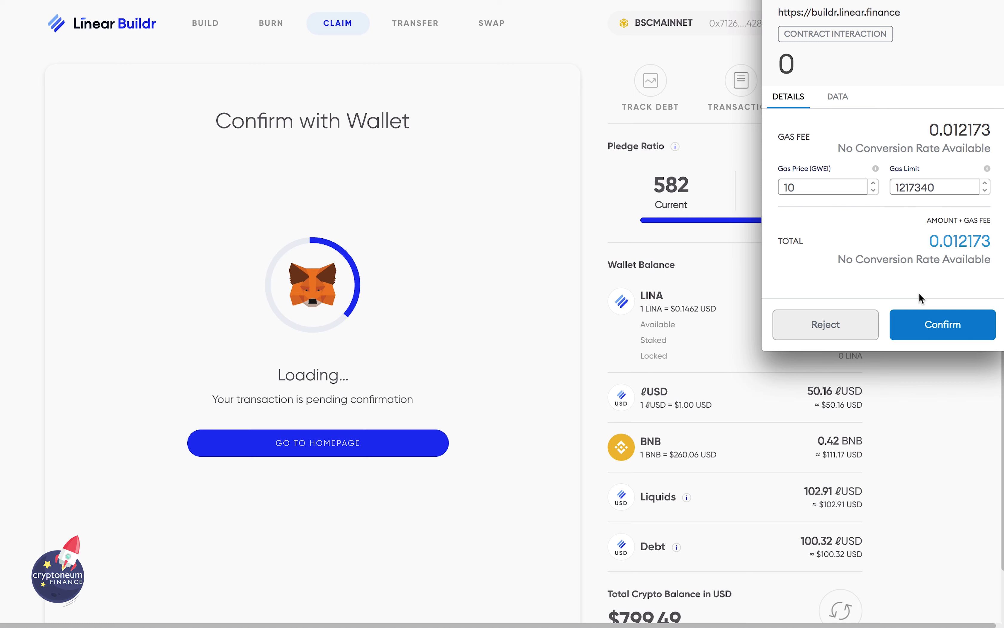
{"action": "left_click", "coordinate": [934, 330]}
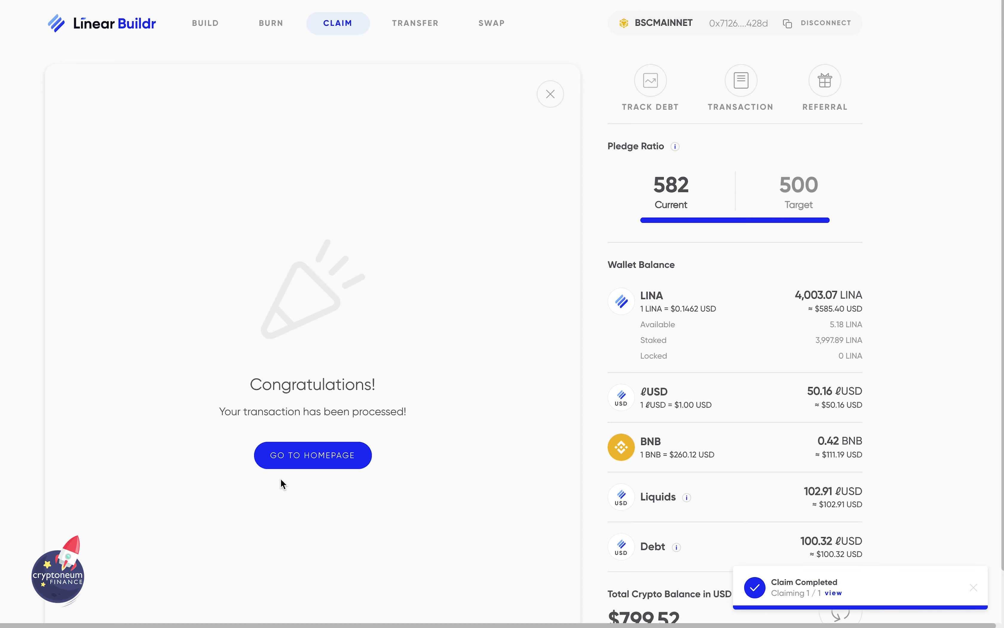
{"action": "left_click", "coordinate": [287, 459]}
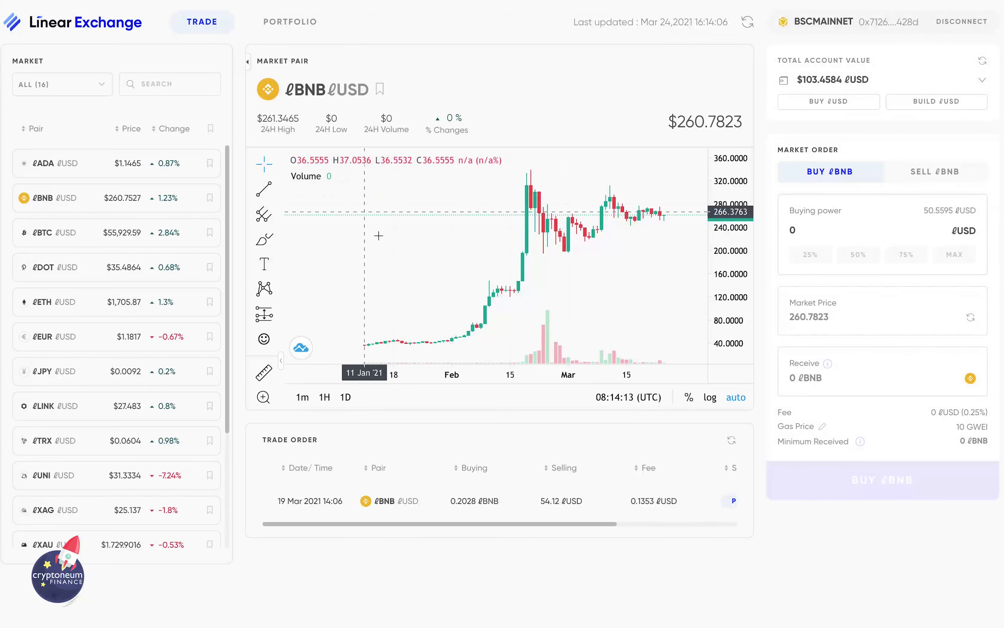
Examine the account holdings and market pairs in Linear Exchange, and the wallet balances on the Linear Buildr homepage
{"action": "left_click", "coordinate": [983, 81]}
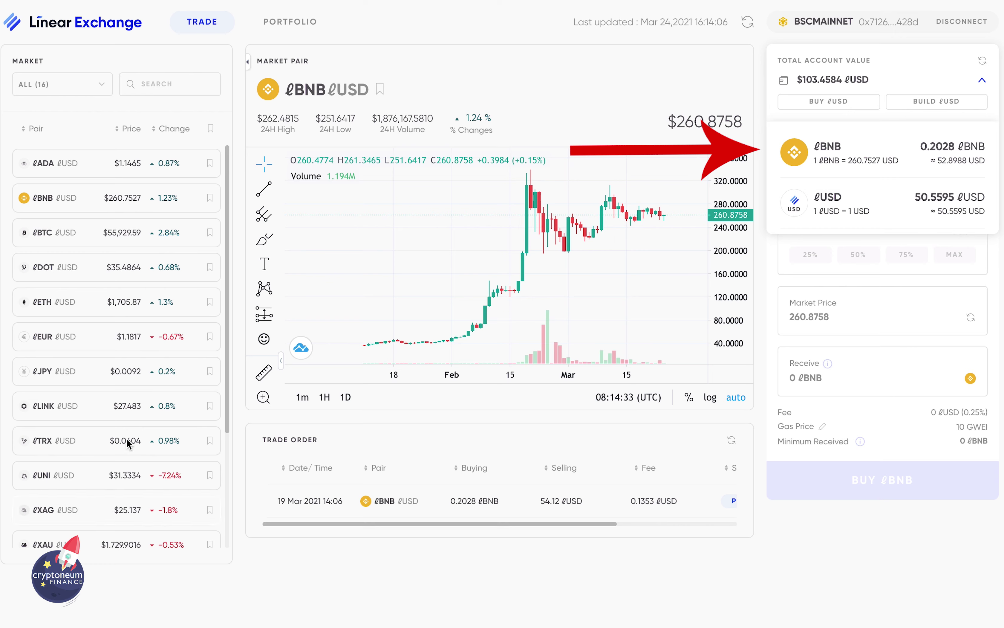
{"action": "left_click_drag", "start_coordinate": [128, 467], "coordinate": [126, 522]}
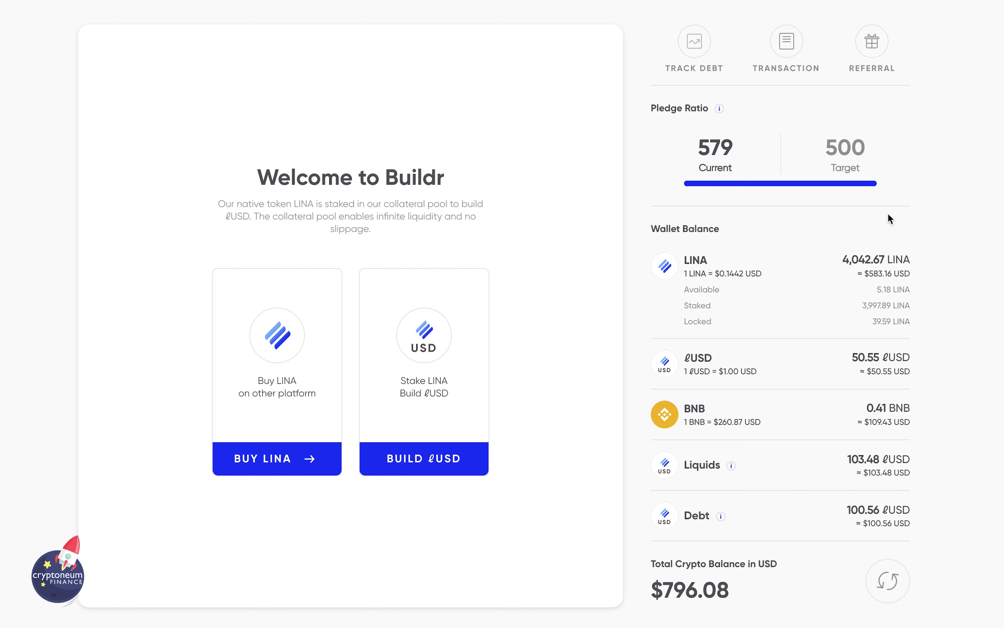
{"action": "scroll", "coordinate": [574, 261], "scroll_direction": "up", "scroll_amount": 3}
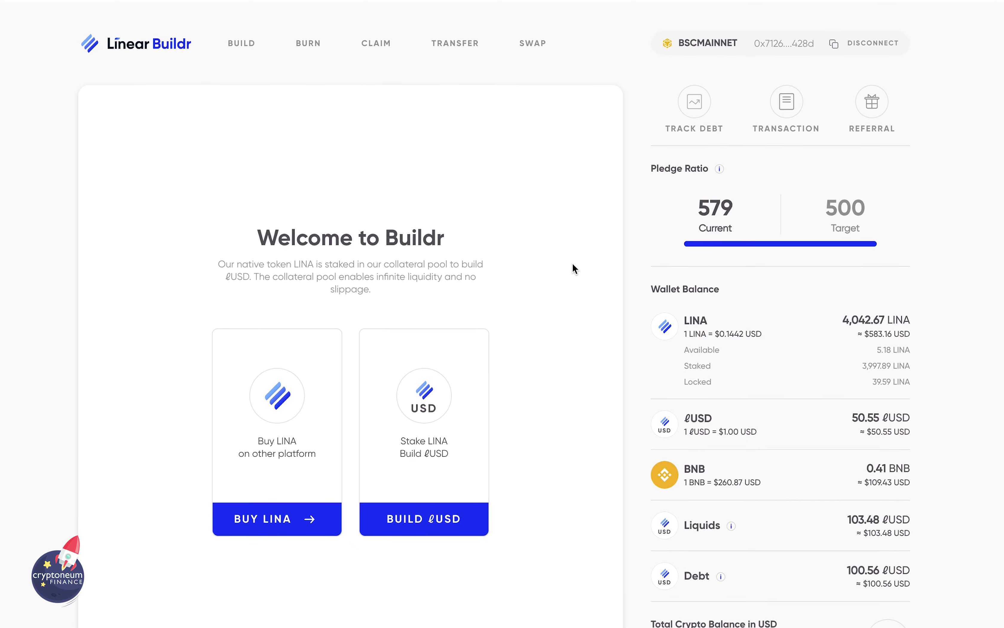